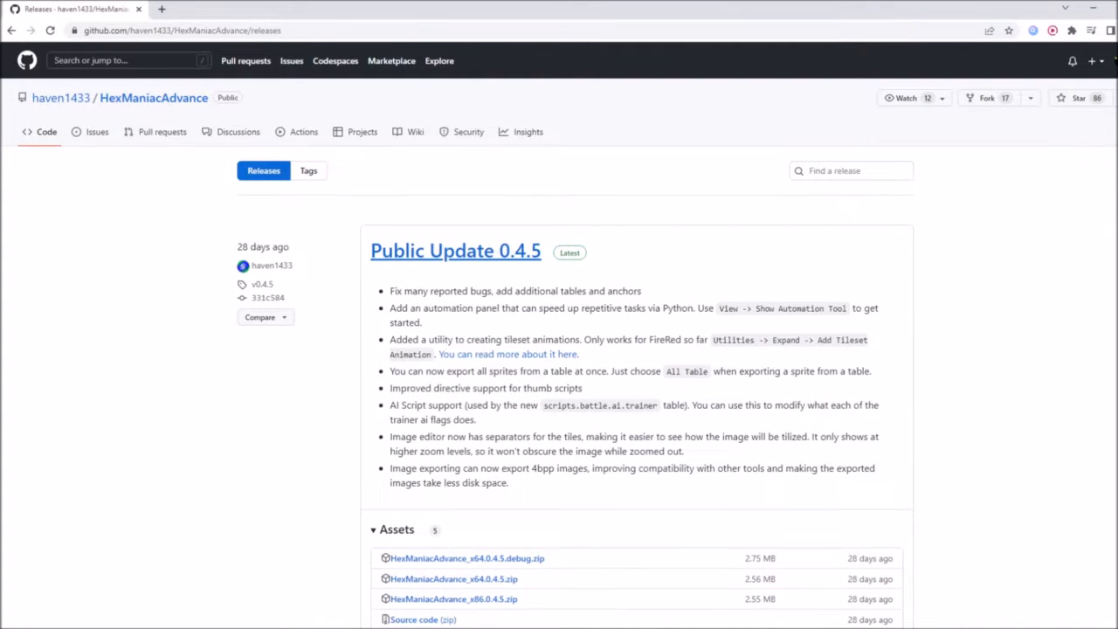
Review the HexManiacAdvance releases on GitHub and highlight the three zip builds among the Public Update 0.4.5 assets.
{"action": "scroll", "coordinate": [454, 249], "scroll_direction": "down", "scroll_amount": 5}
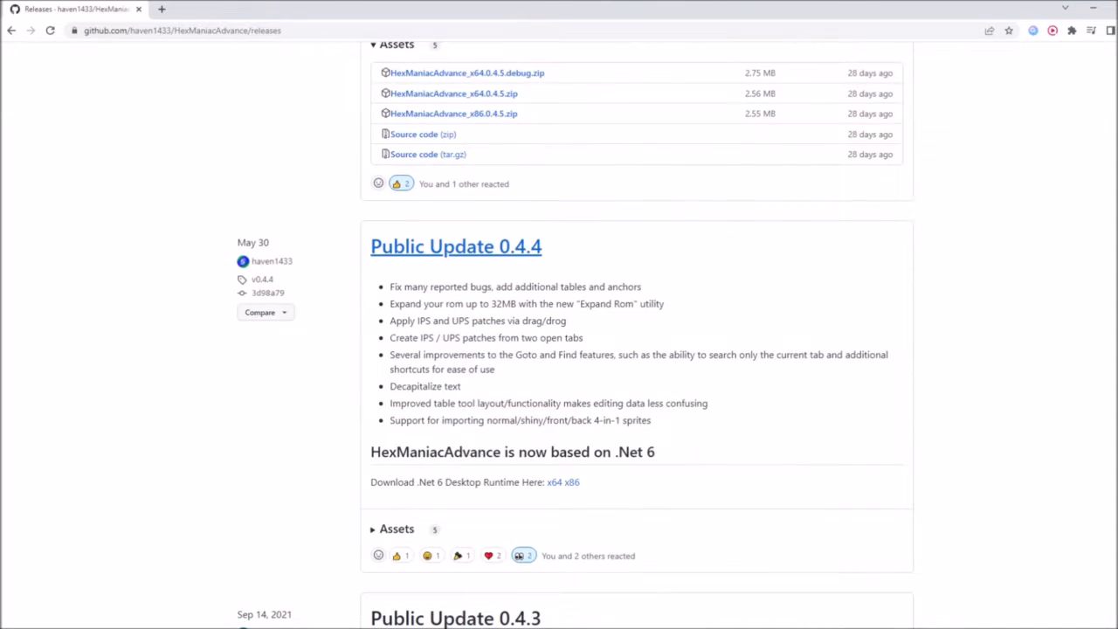
{"action": "scroll", "coordinate": [454, 201], "scroll_direction": "down", "scroll_amount": 5}
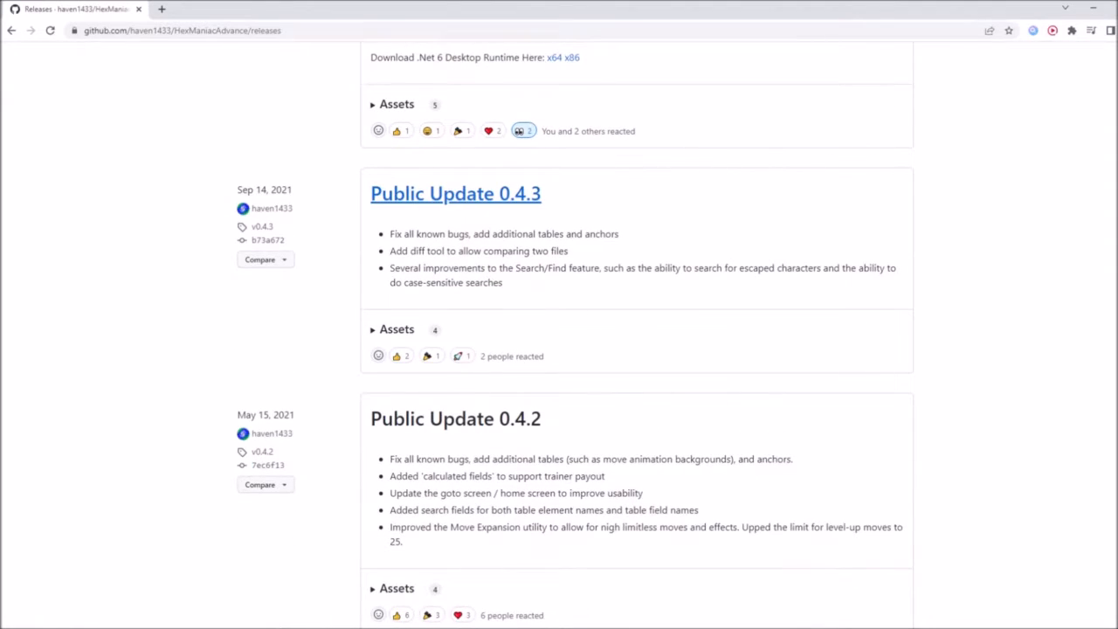
{"action": "scroll", "coordinate": [497, 340], "scroll_direction": "up", "scroll_amount": 10}
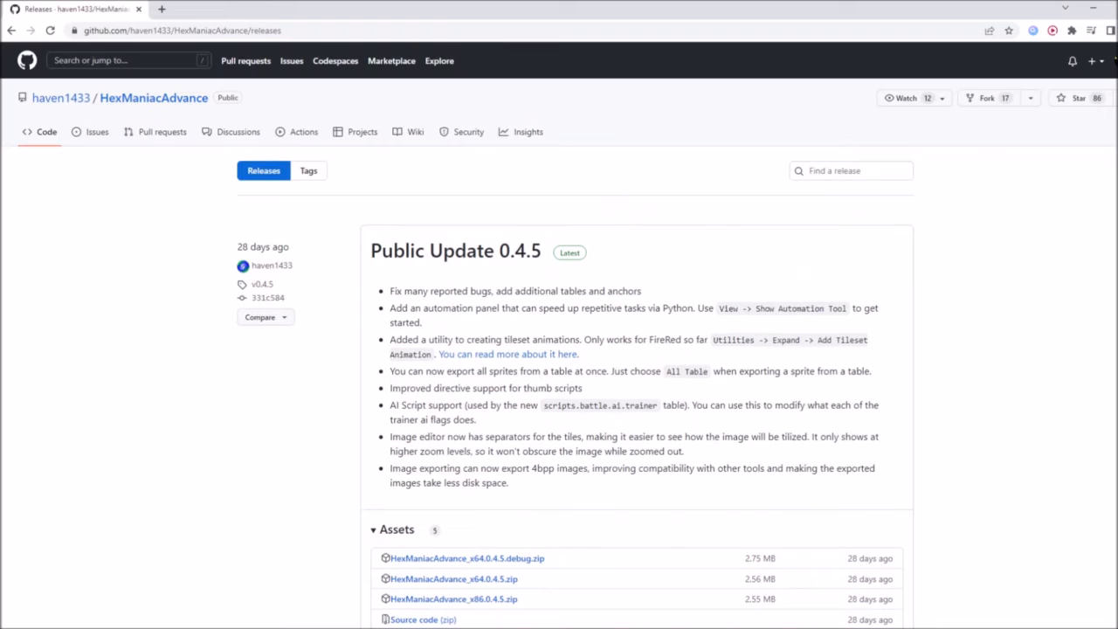
{"action": "scroll", "coordinate": [559, 335], "scroll_direction": "down", "scroll_amount": 1}
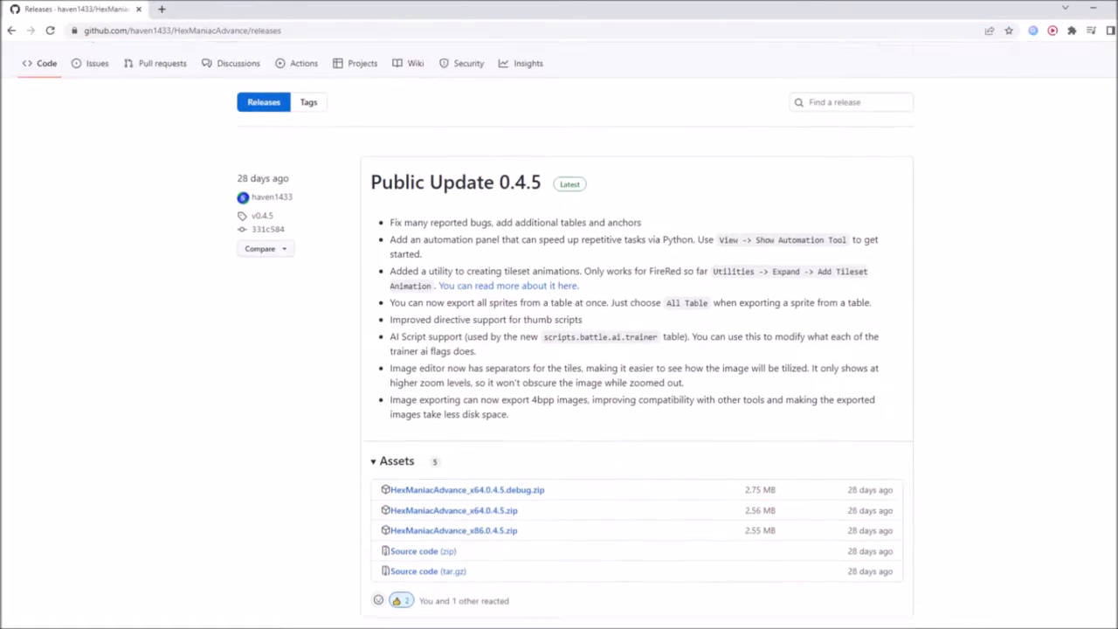
{"action": "left_click_drag", "start_coordinate": [517, 478], "coordinate": [389, 437]}
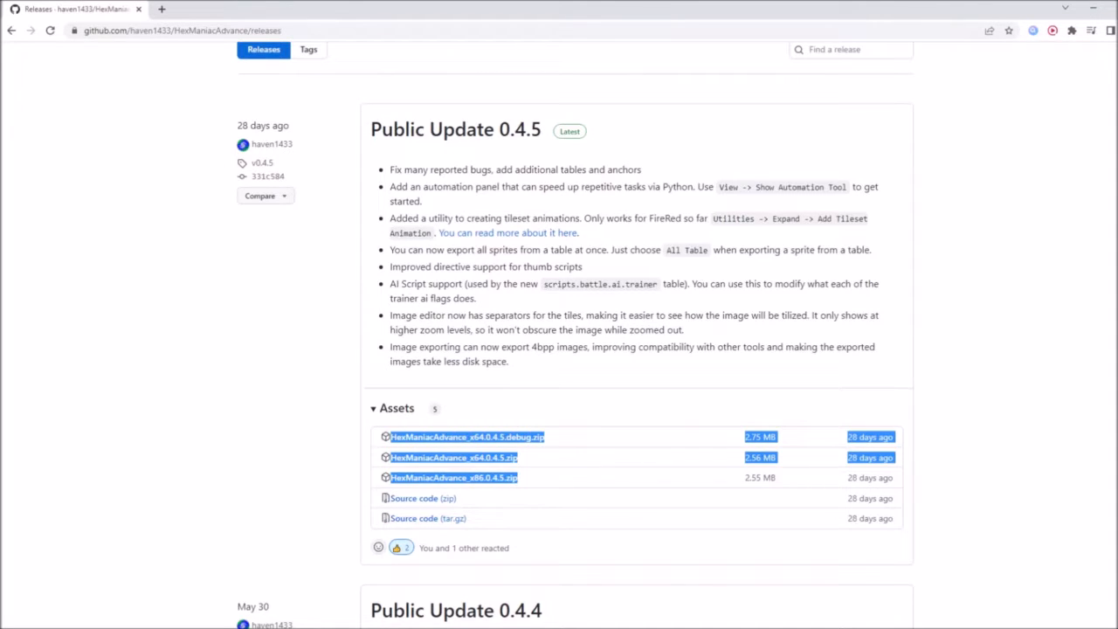
{"action": "left_click", "coordinate": [628, 409]}
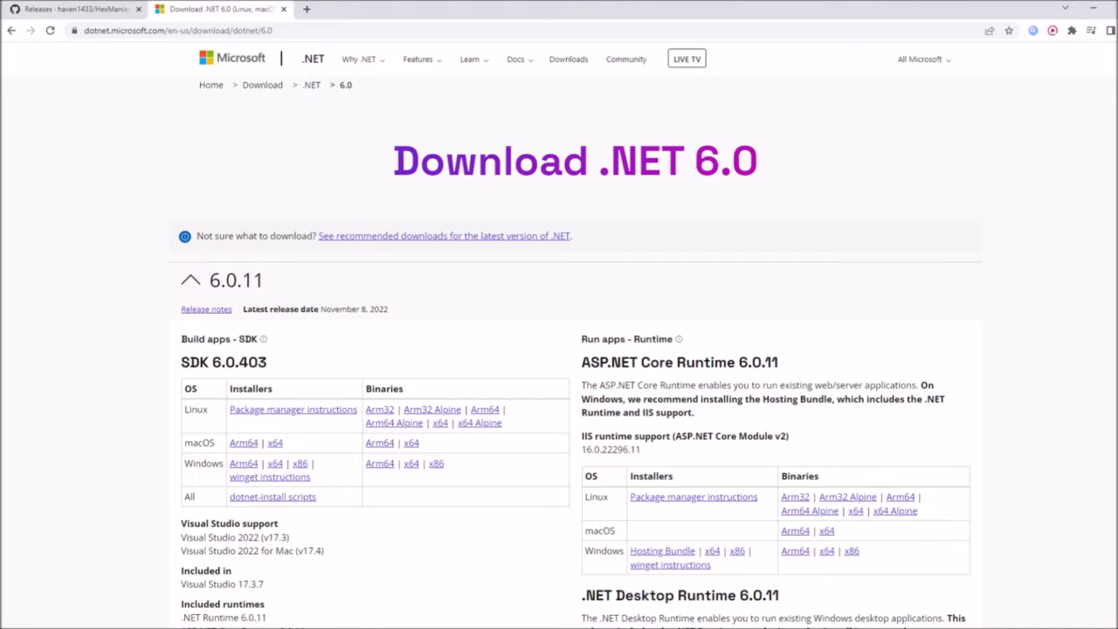
Find the .NET Desktop Runtime 6.0.11 section on the .NET 6.0 download page and highlight its heading and Windows installer options.
{"action": "scroll", "coordinate": [559, 349], "scroll_direction": "down", "scroll_amount": 5}
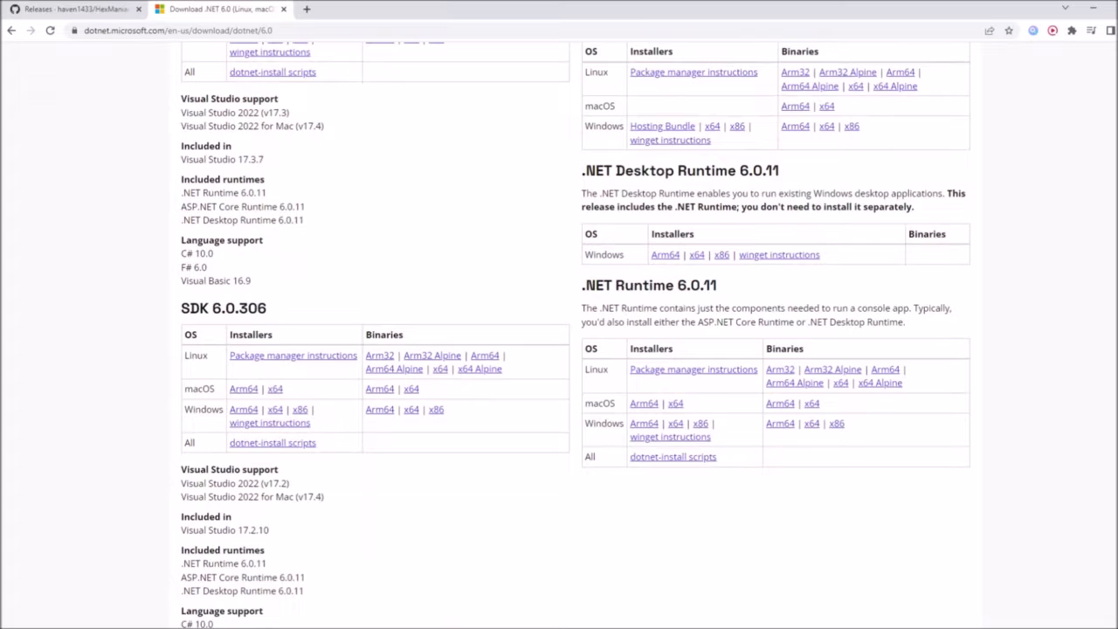
{"action": "left_click_drag", "start_coordinate": [582, 170], "coordinate": [779, 170]}
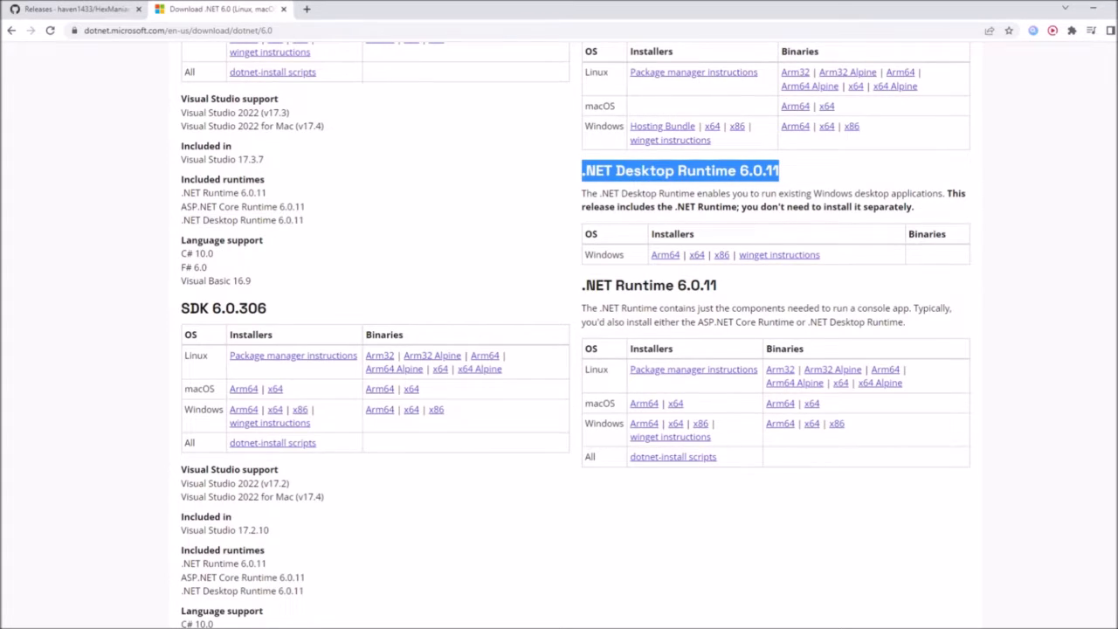
{"action": "left_click_drag", "start_coordinate": [732, 255], "coordinate": [687, 255]}
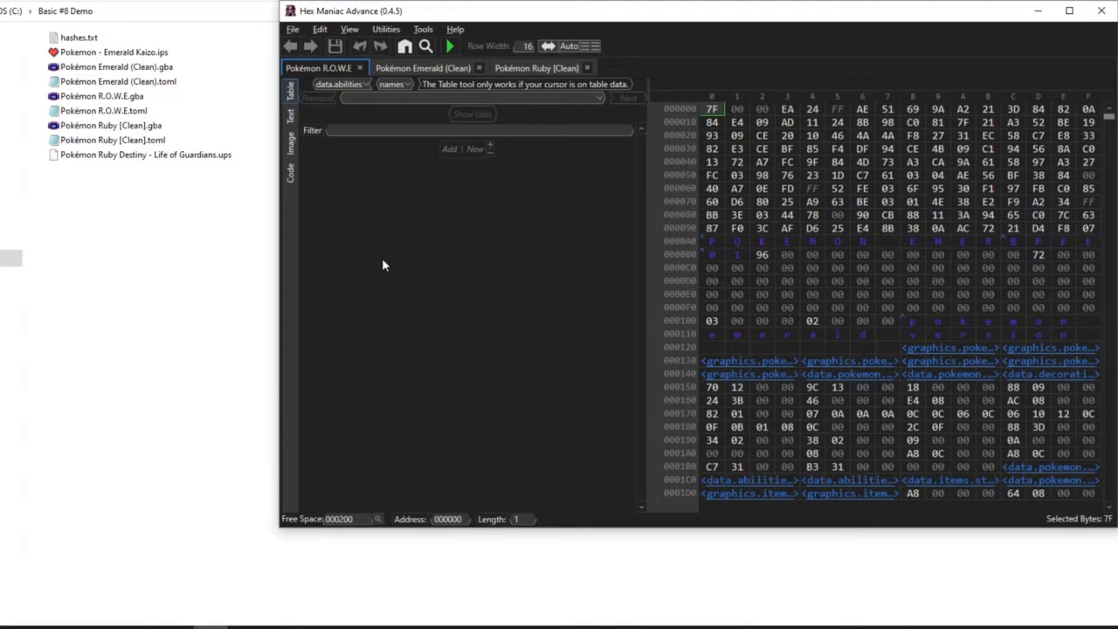
In the Basic #8 Demo folder, mark the Emerald Kaizo .ips and Ruby Destiny - Life of Guardians .ups patches, then clear the selection.
{"action": "left_click", "coordinate": [440, 67]}
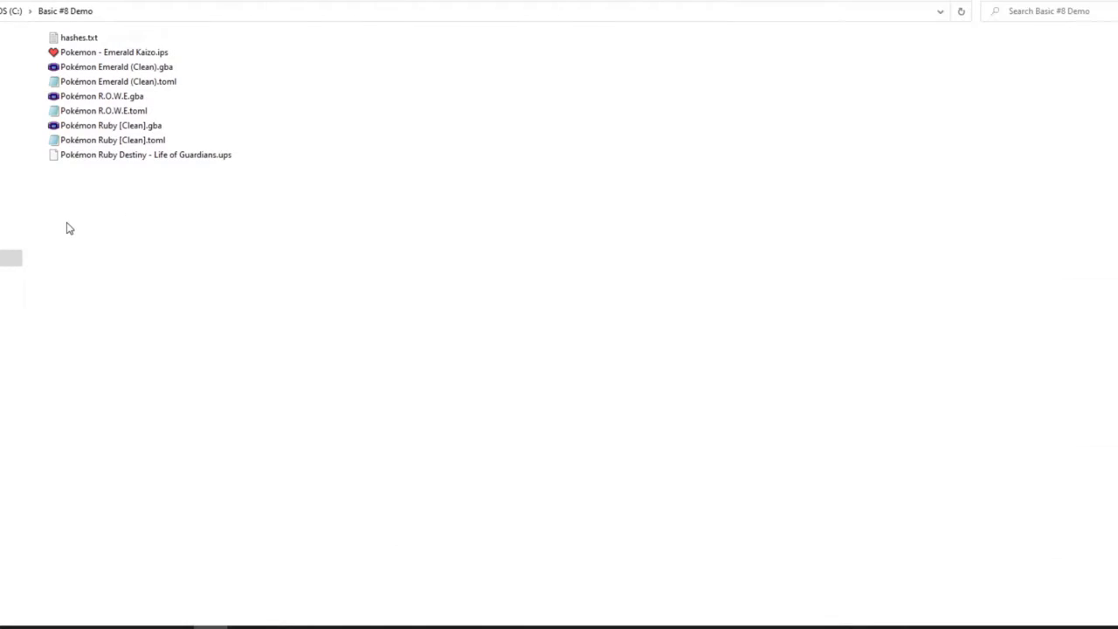
{"action": "left_click", "coordinate": [70, 228]}
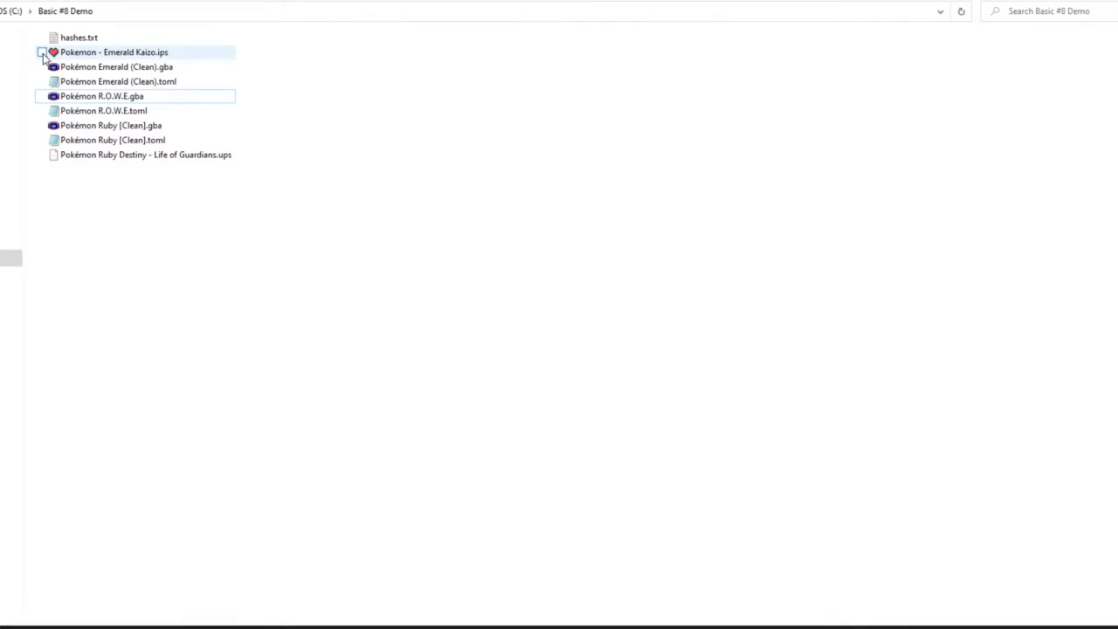
{"action": "left_click", "coordinate": [42, 52]}
{"action": "left_click", "coordinate": [42, 154]}
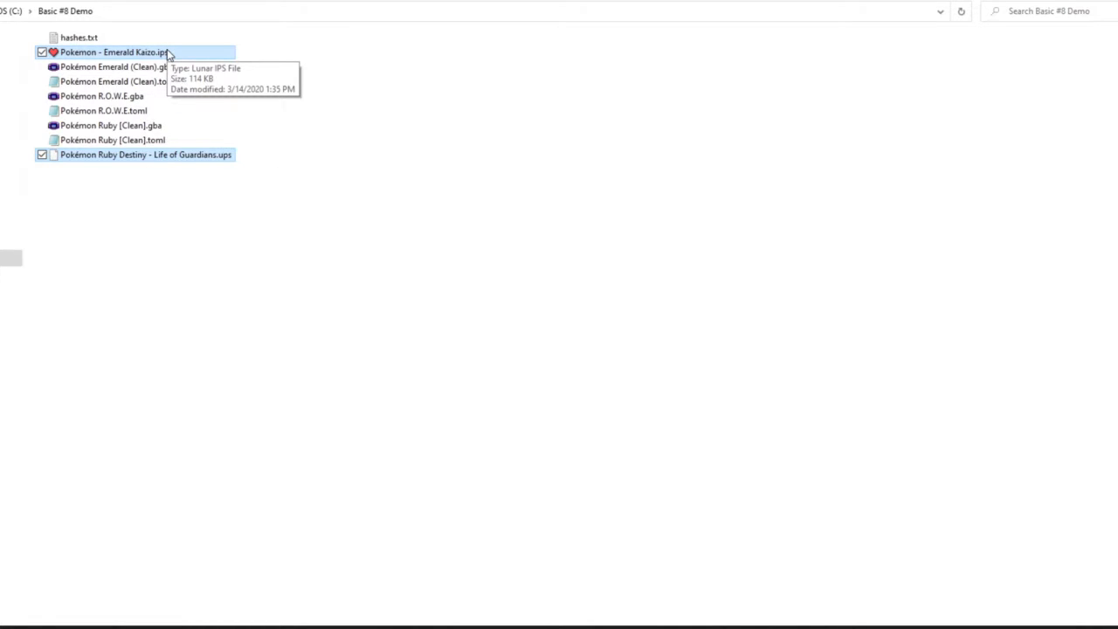
{"action": "left_click", "coordinate": [185, 250]}
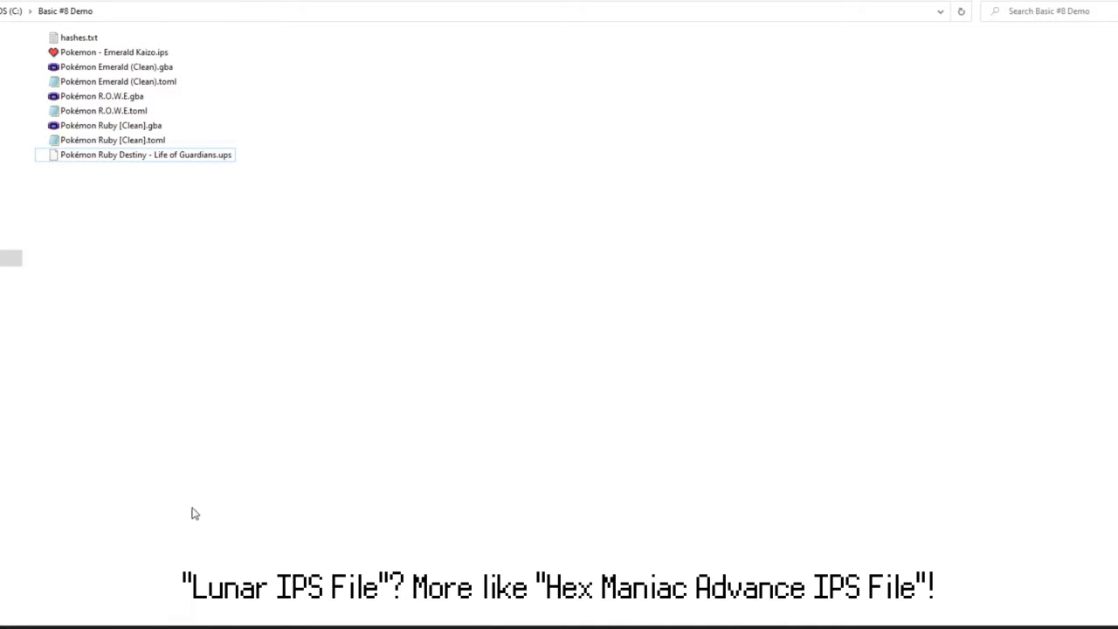
Switch to Hex Maniac Advance and export a backup of Pokémon Emerald (Clean) with the change summary "ROM lol".
{"action": "left_click", "coordinate": [209, 625]}
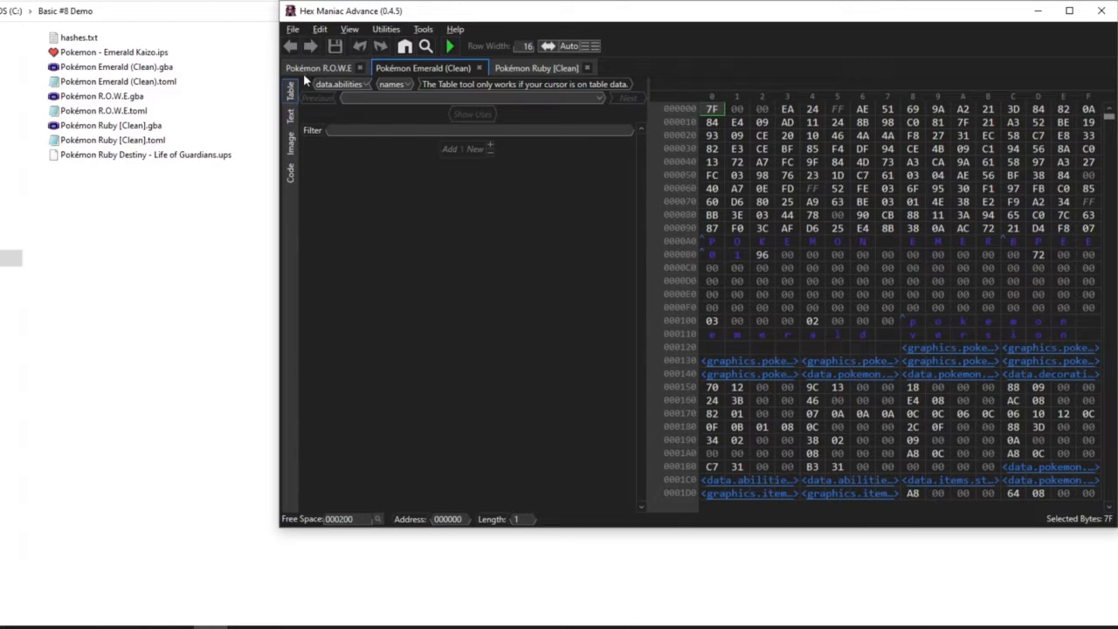
{"action": "left_click", "coordinate": [293, 29]}
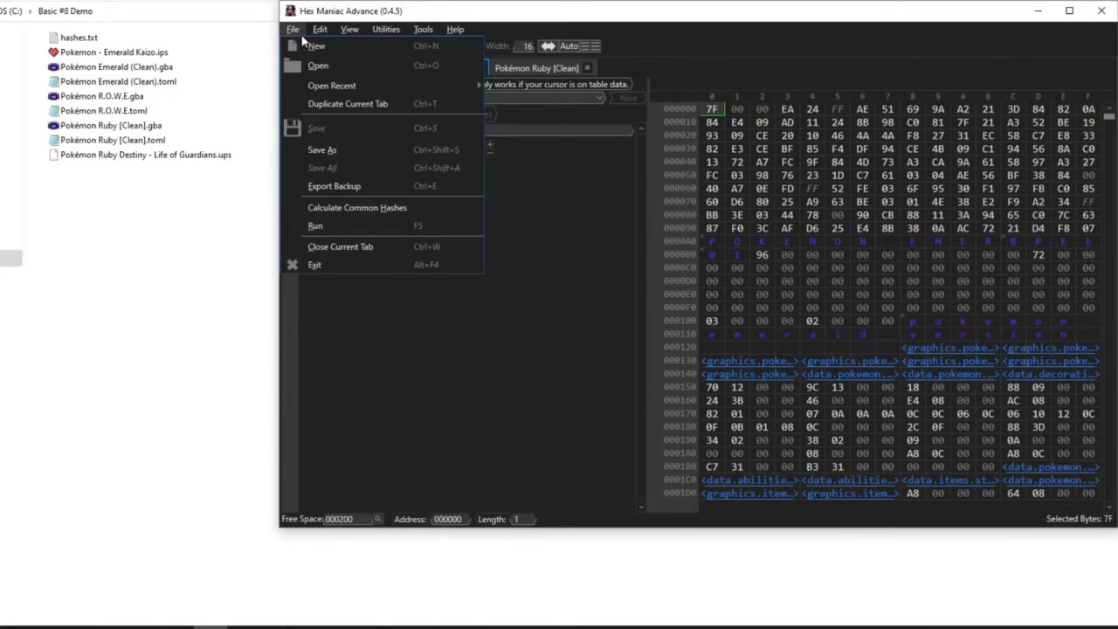
{"action": "left_click", "coordinate": [333, 185]}
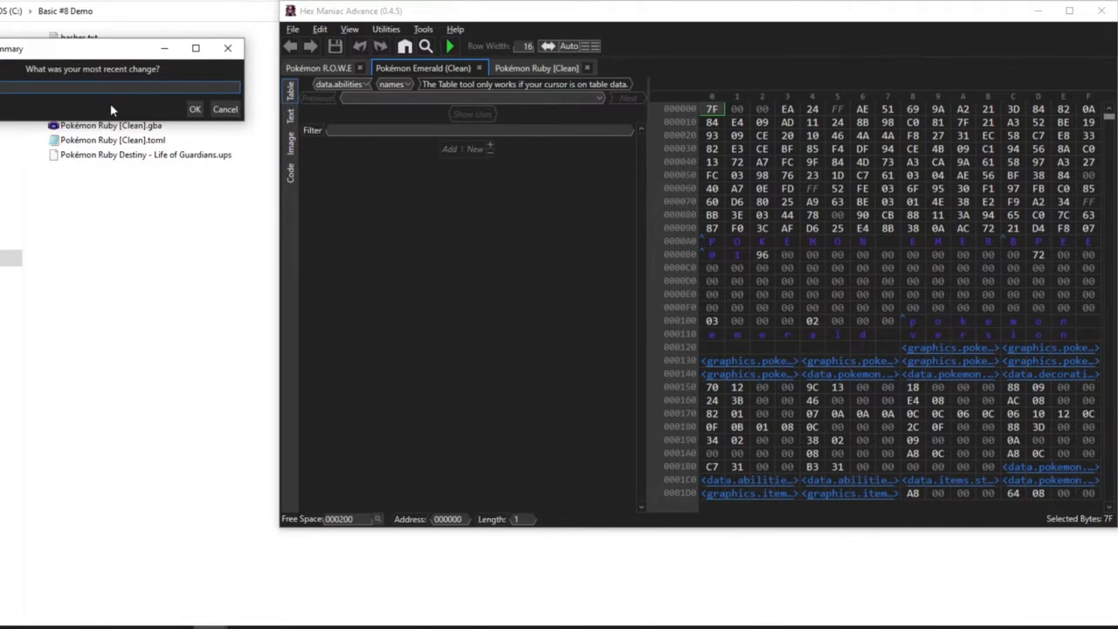
{"action": "type", "text": "ROM lol"}
{"action": "left_click", "coordinate": [195, 110]}
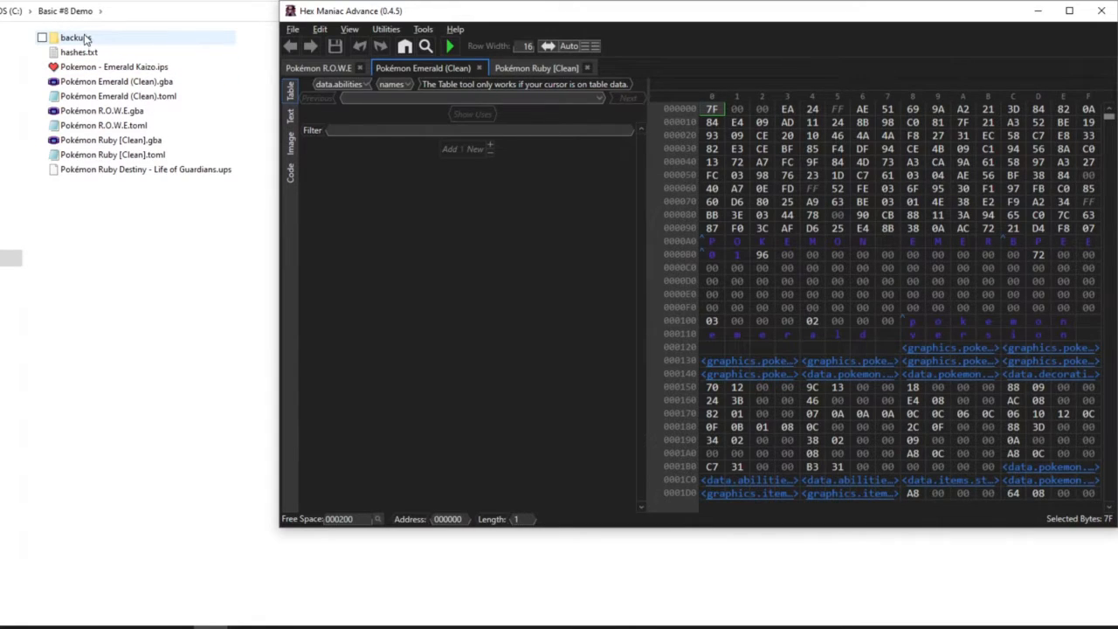
Open the backups folder and widen the Name column to inspect the full names of the exported backup files.
{"action": "left_click", "coordinate": [94, 38]}
{"action": "double_click", "coordinate": [93, 38]}
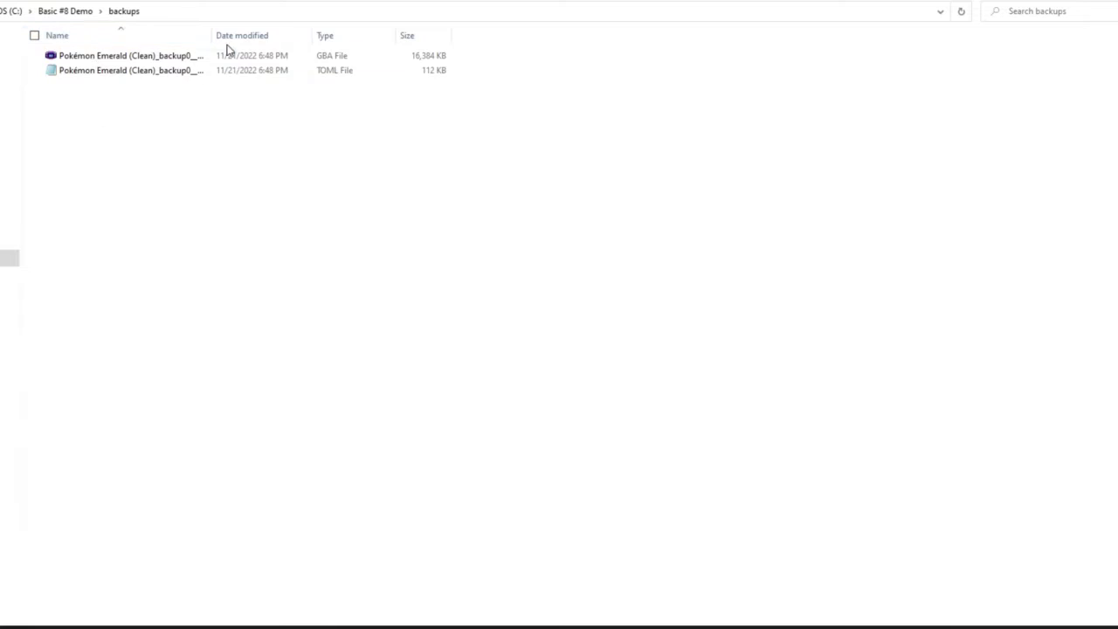
{"action": "left_click_drag", "start_coordinate": [209, 35], "coordinate": [389, 34]}
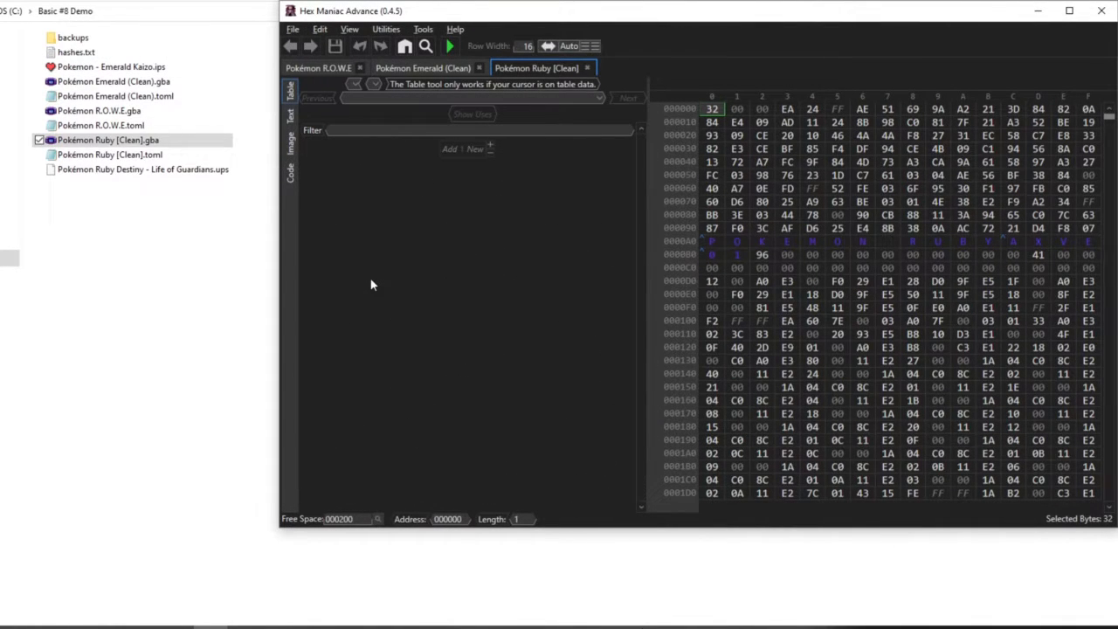
Bring up the Pokémon Emerald (Clean) ROM, open hashes.txt in Notepad, and highlight the reference hash for Emerald.
{"action": "left_click", "coordinate": [424, 68]}
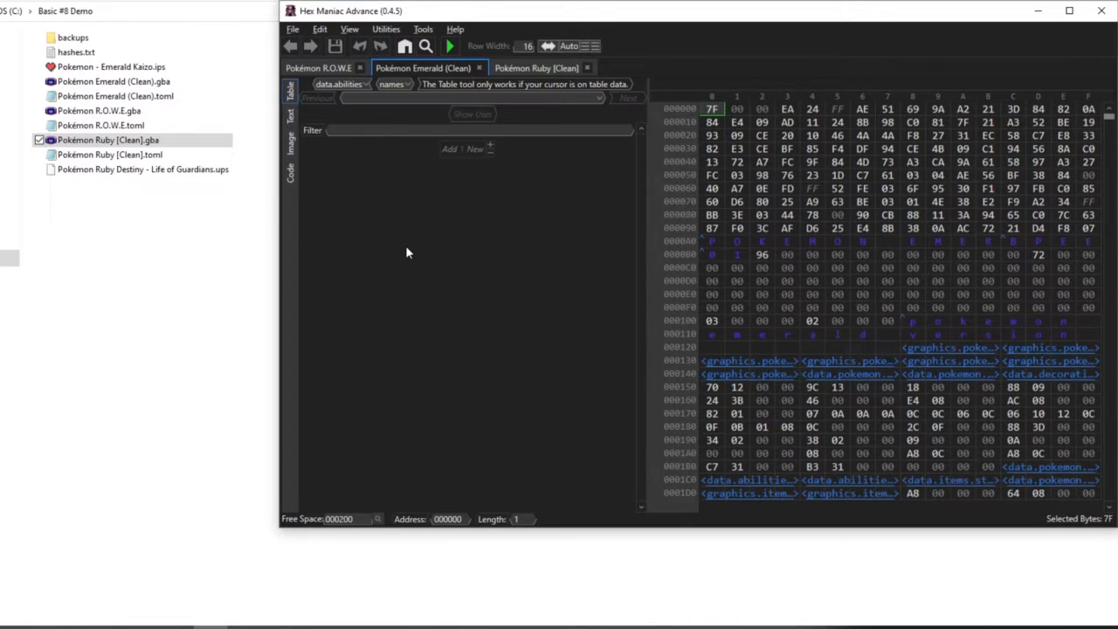
{"action": "left_click", "coordinate": [108, 55]}
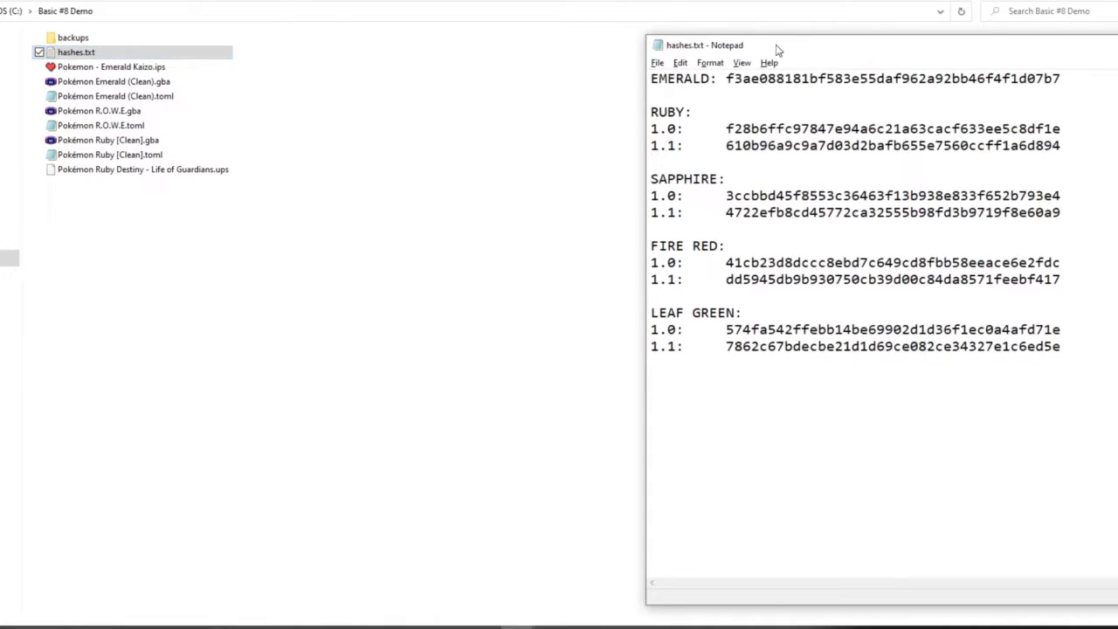
{"action": "left_click_drag", "start_coordinate": [777, 48], "coordinate": [625, 0]}
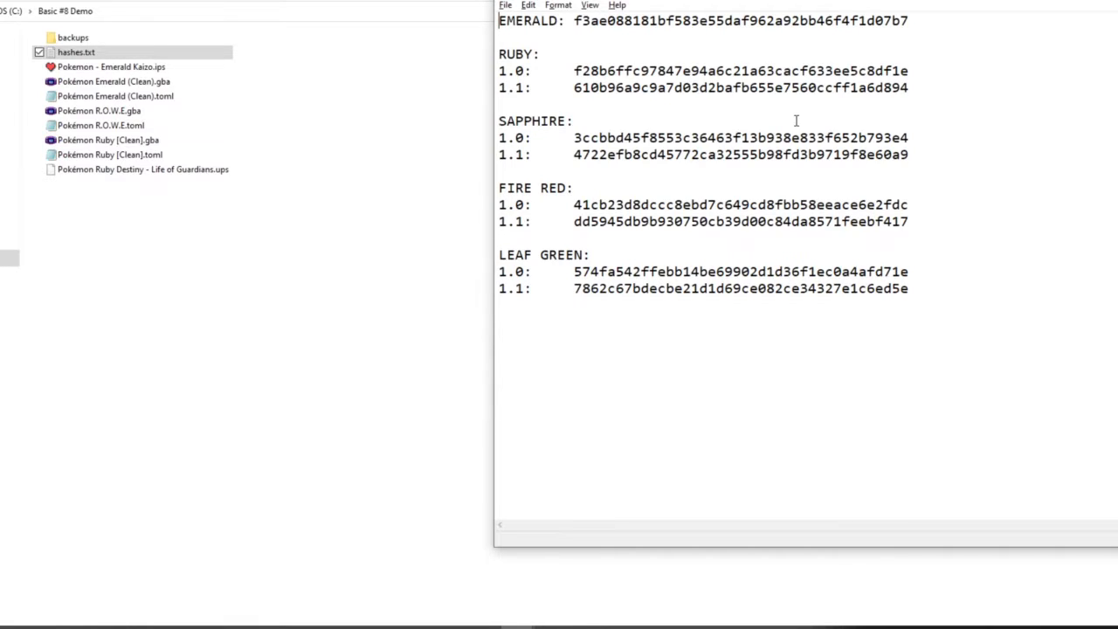
{"action": "left_click_drag", "start_coordinate": [573, 25], "coordinate": [953, 20]}
Calculate the common hashes of Pokémon Emerald (Clean) in Hex Maniac Advance and compare the SHA1 with the Emerald entry in hashes.txt.
{"action": "left_click", "coordinate": [208, 627]}
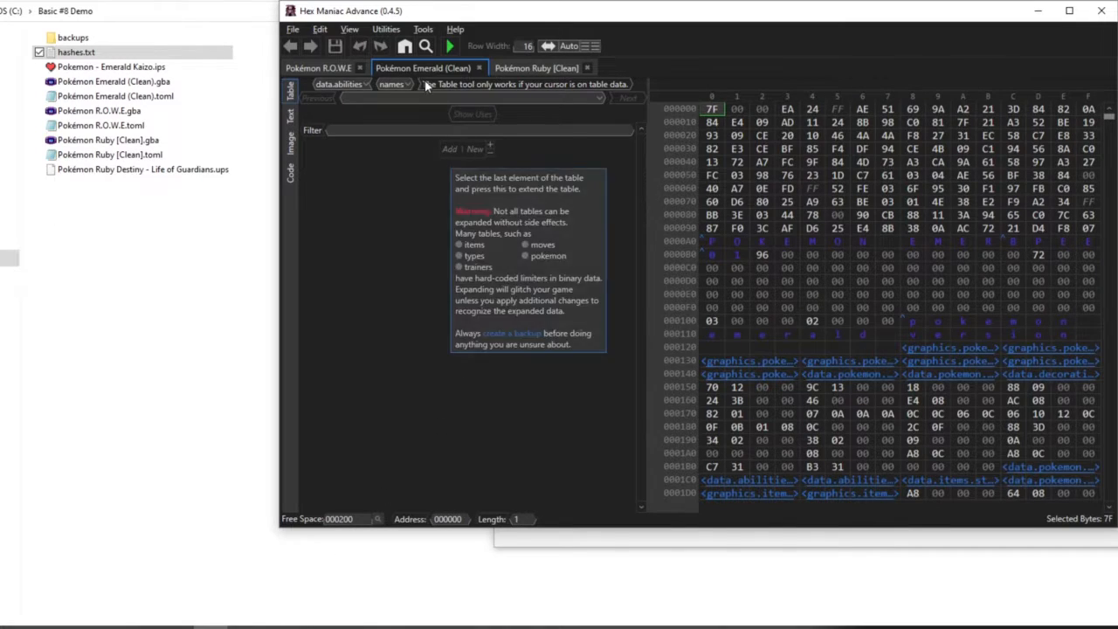
{"action": "left_click", "coordinate": [293, 29]}
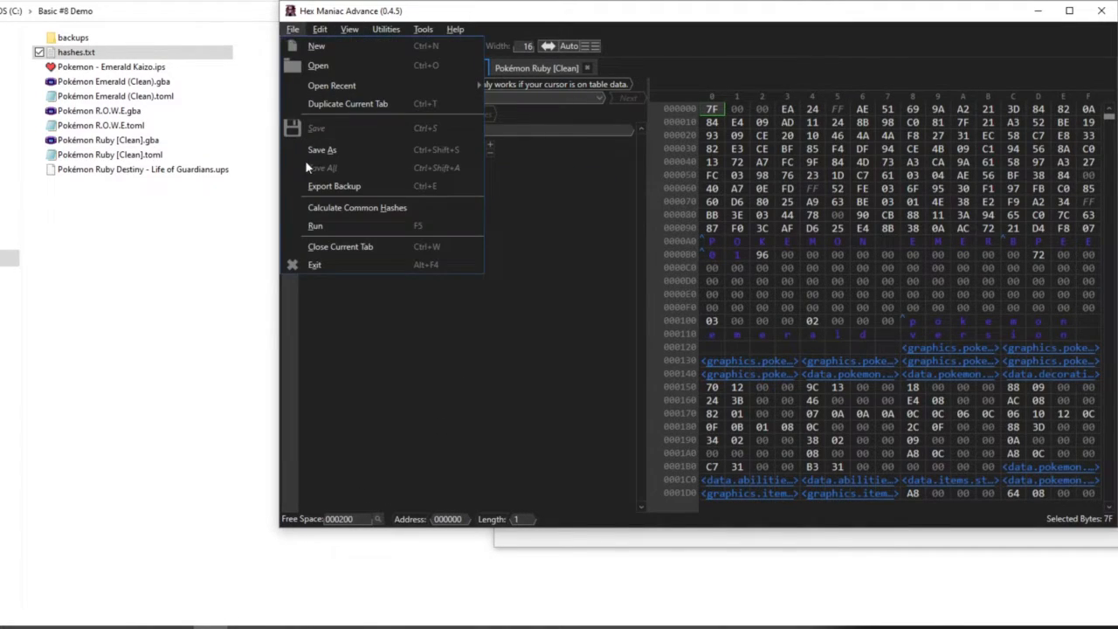
{"action": "left_click", "coordinate": [312, 205]}
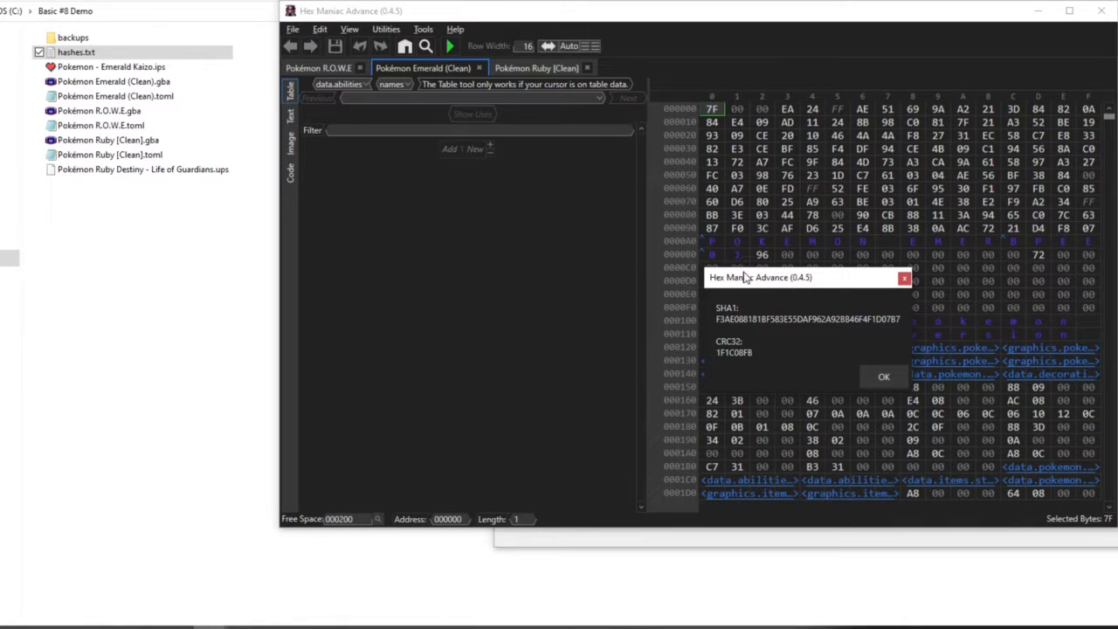
{"action": "left_click_drag", "start_coordinate": [736, 274], "coordinate": [394, 106]}
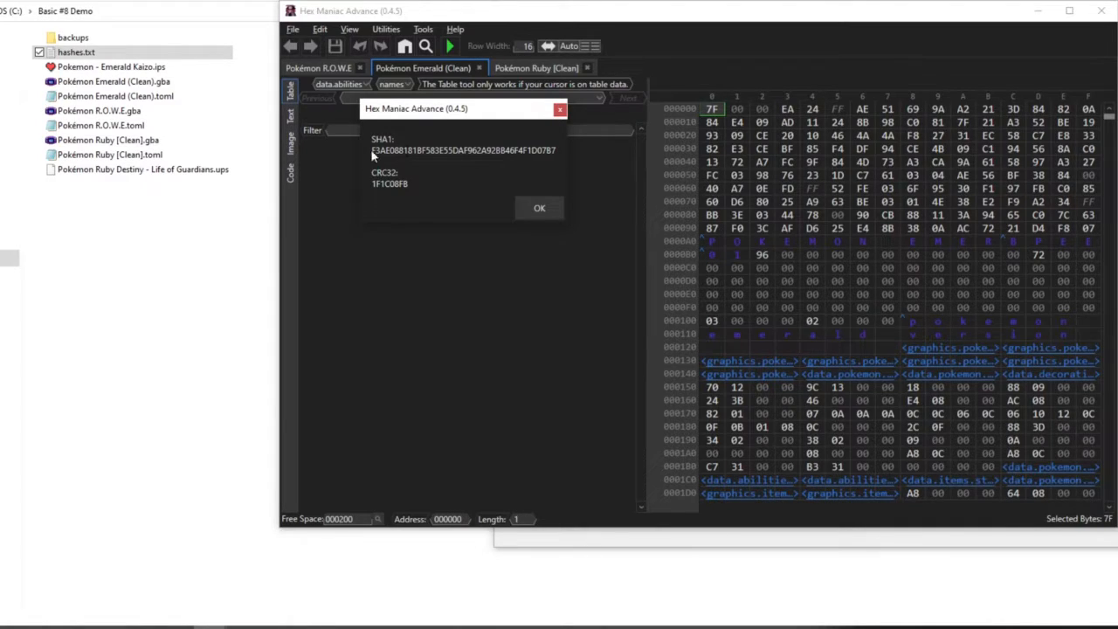
{"action": "left_click", "coordinate": [608, 2]}
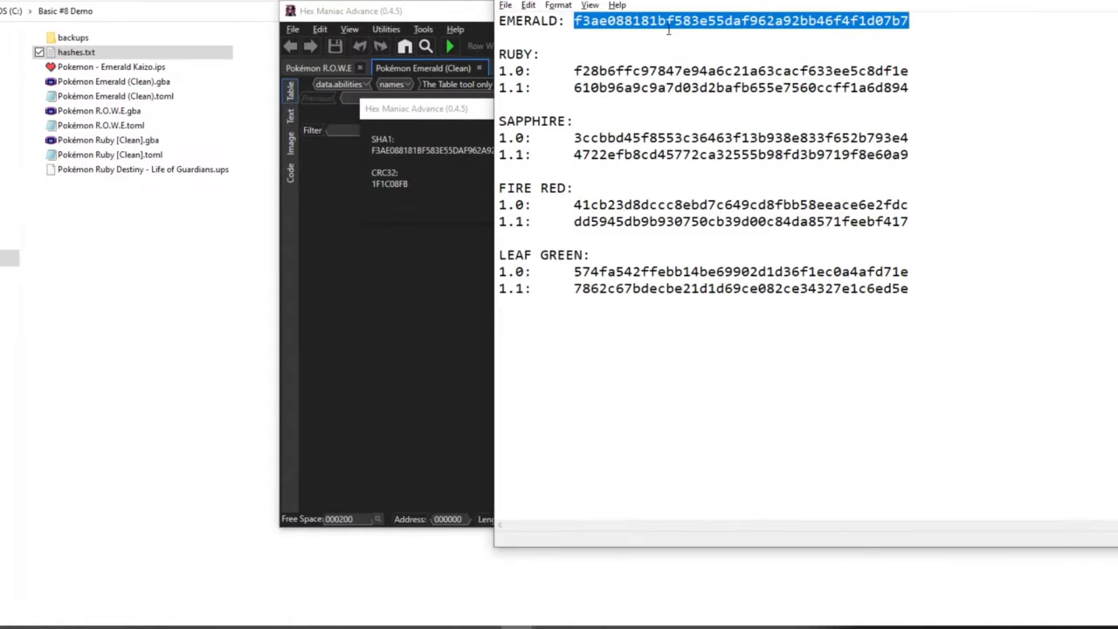
{"action": "left_click", "coordinate": [447, 117]}
{"action": "left_click", "coordinate": [562, 110]}
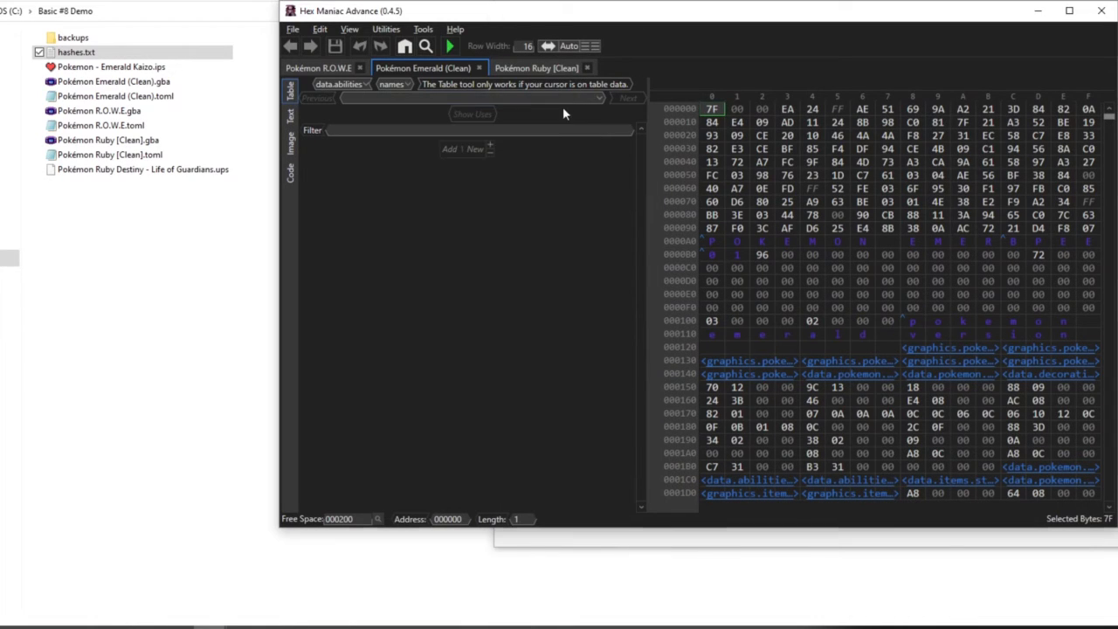
Calculate the common hashes of Pokémon Ruby [Clean] and check the SHA1 against the Ruby 1.0 entry in hashes.txt.
{"action": "left_click", "coordinate": [537, 68]}
{"action": "left_click", "coordinate": [292, 29]}
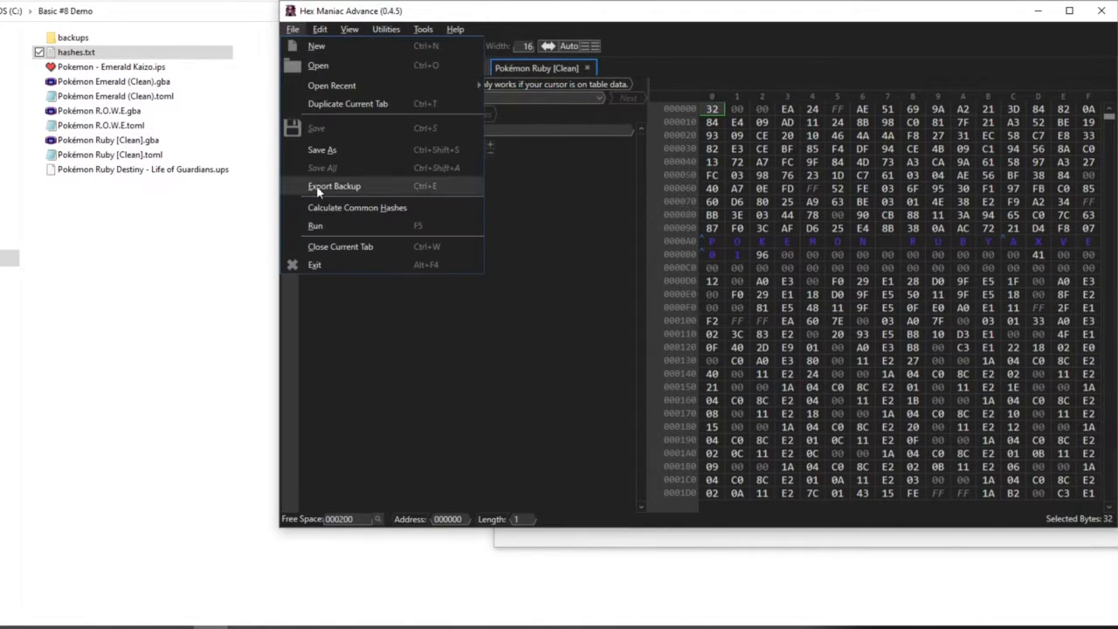
{"action": "left_click", "coordinate": [316, 207]}
{"action": "left_click_drag", "start_coordinate": [767, 278], "coordinate": [423, 140]}
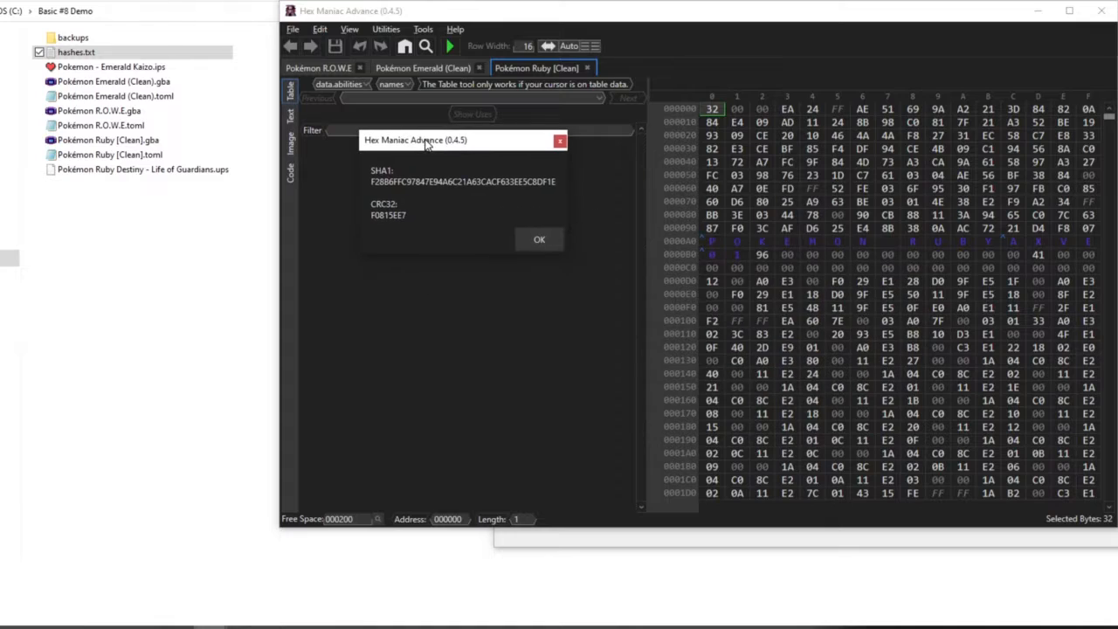
{"action": "left_click", "coordinate": [560, 141]}
{"action": "key", "text": "alt+Tab"}
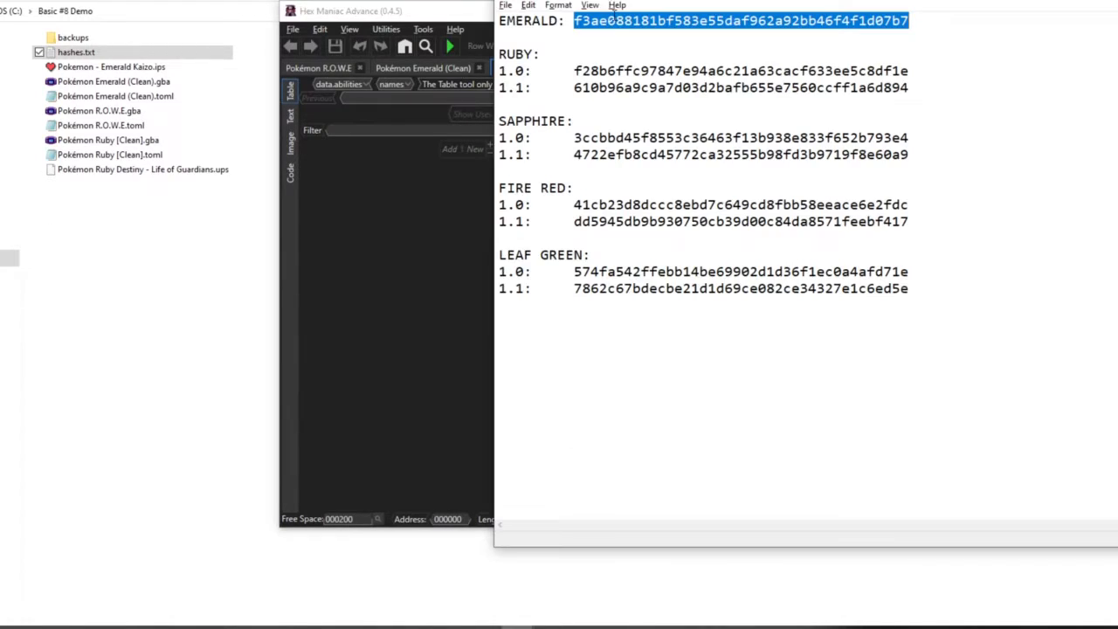
{"action": "left_click", "coordinate": [576, 70]}
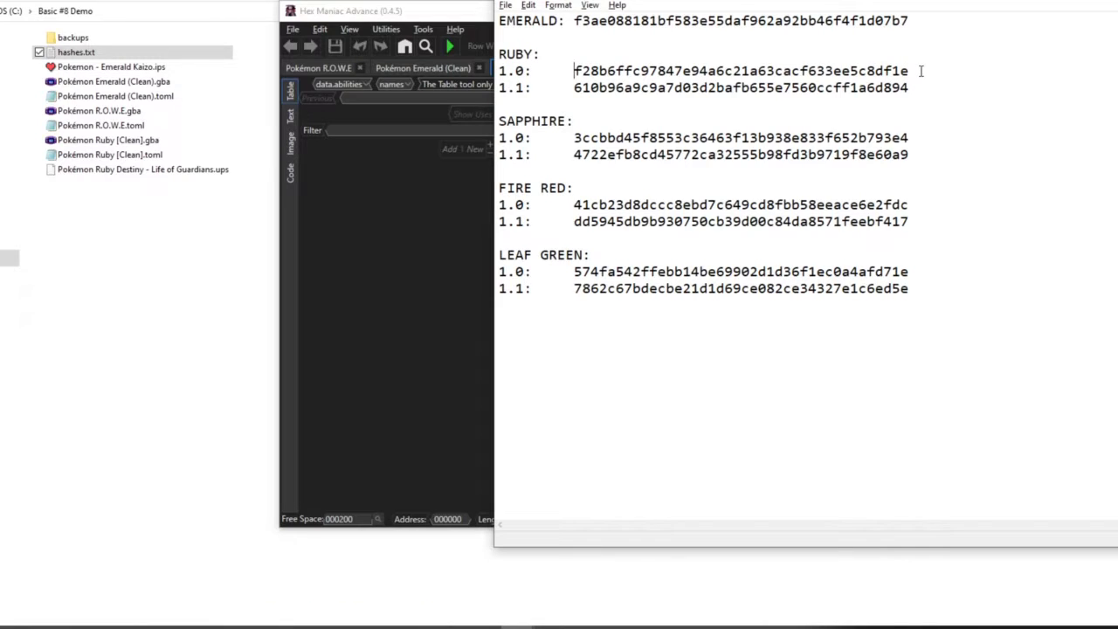
Return to Hex Maniac Advance and examine the last address of the Pokémon R.O.W.E ROM to judge its size.
{"action": "left_click", "coordinate": [440, 16]}
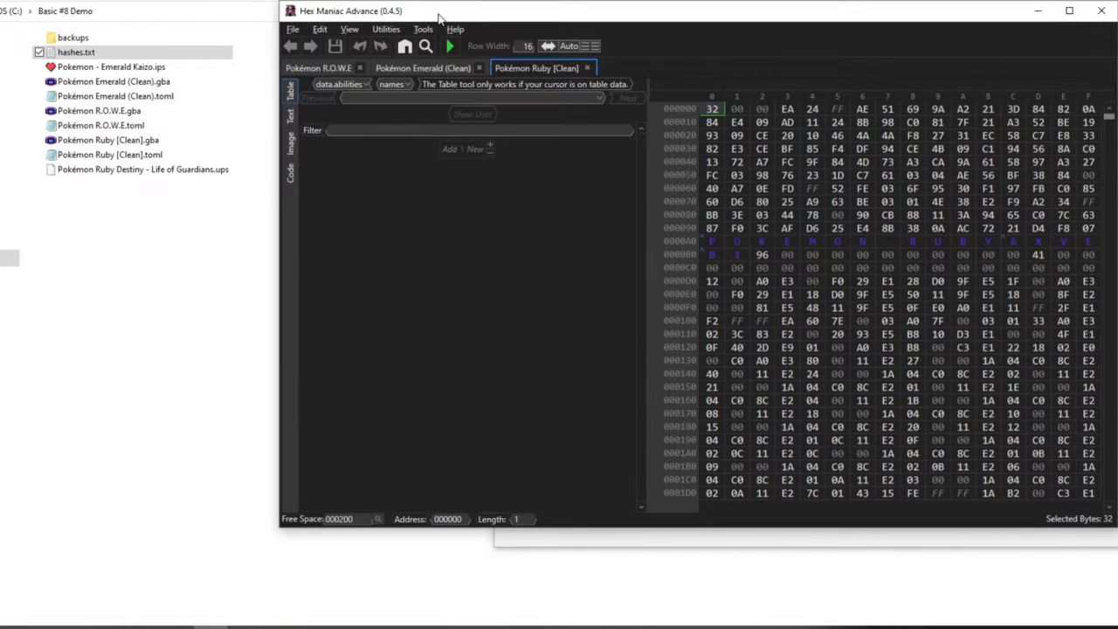
{"action": "left_click", "coordinate": [422, 68]}
{"action": "left_click", "coordinate": [327, 70]}
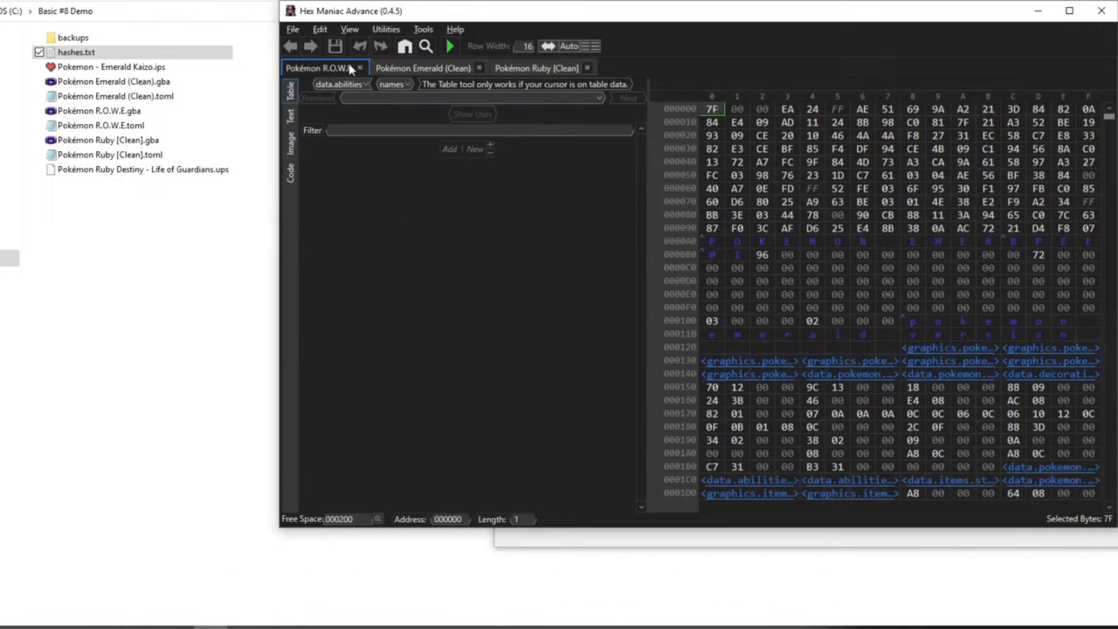
{"action": "left_click_drag", "start_coordinate": [1110, 114], "coordinate": [1108, 499]}
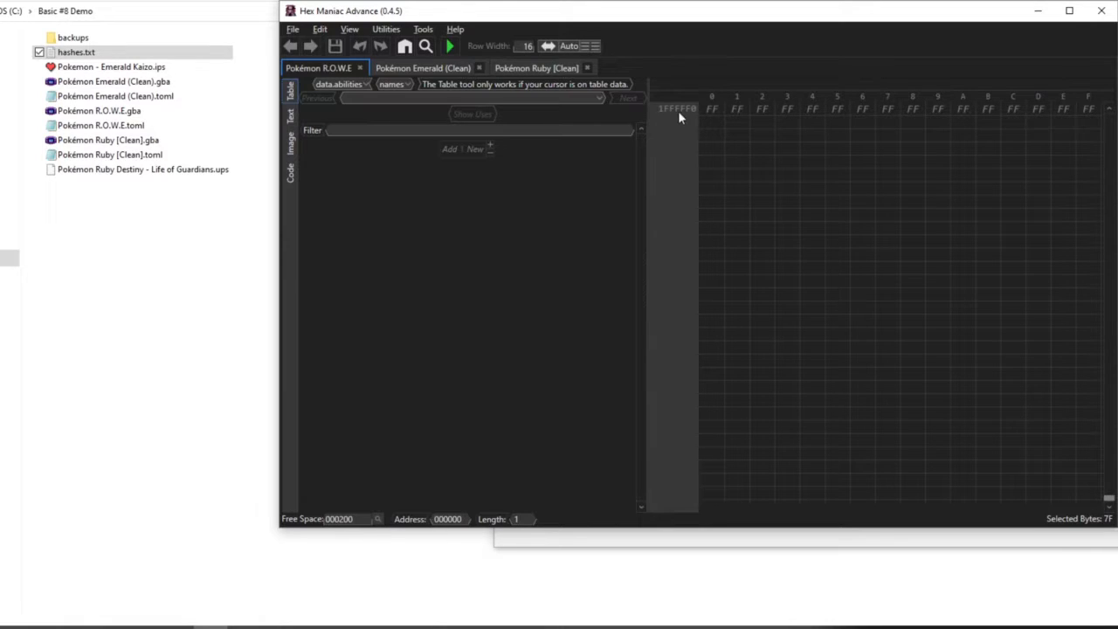
Examine the patch options of the Pokémon R.O.W.E tab, with Pokémon Emerald (Clean) and Pokémon Ruby [Clean] each as its right-hand neighbour.
{"action": "left_click", "coordinate": [710, 110]}
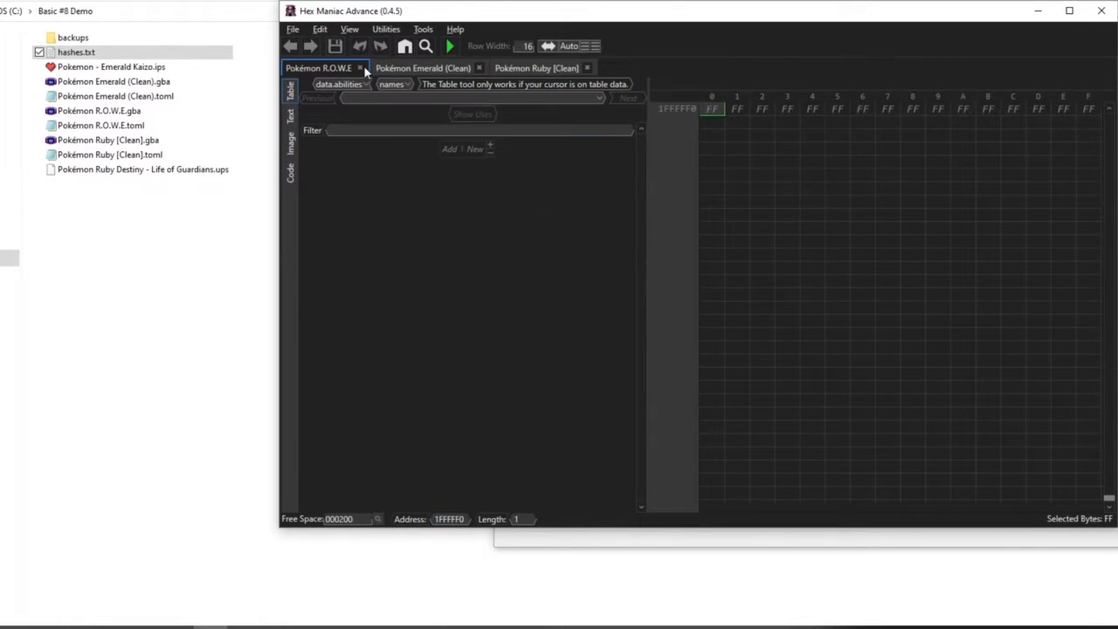
{"action": "right_click", "coordinate": [329, 65]}
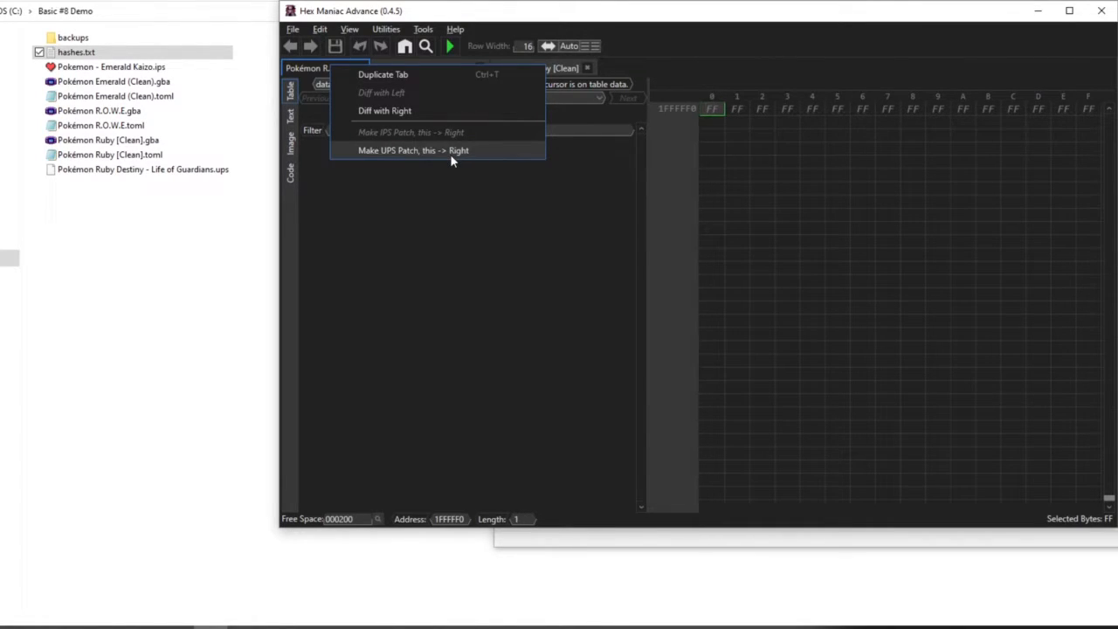
{"action": "left_click", "coordinate": [410, 191]}
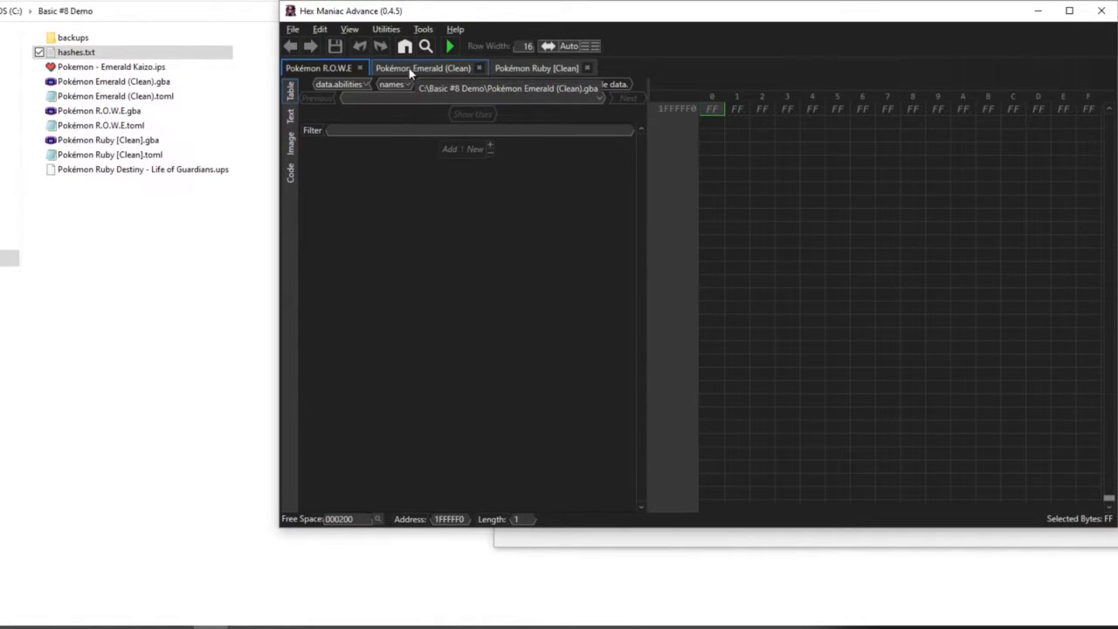
{"action": "left_click_drag", "start_coordinate": [416, 73], "coordinate": [533, 68]}
{"action": "right_click", "coordinate": [332, 75]}
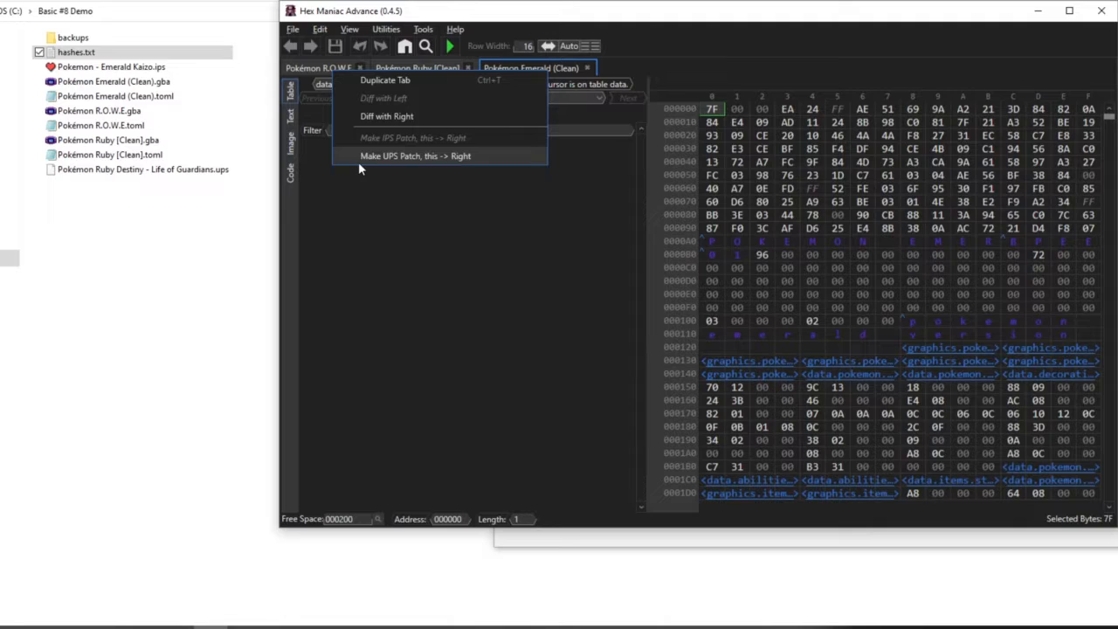
{"action": "left_click", "coordinate": [412, 186]}
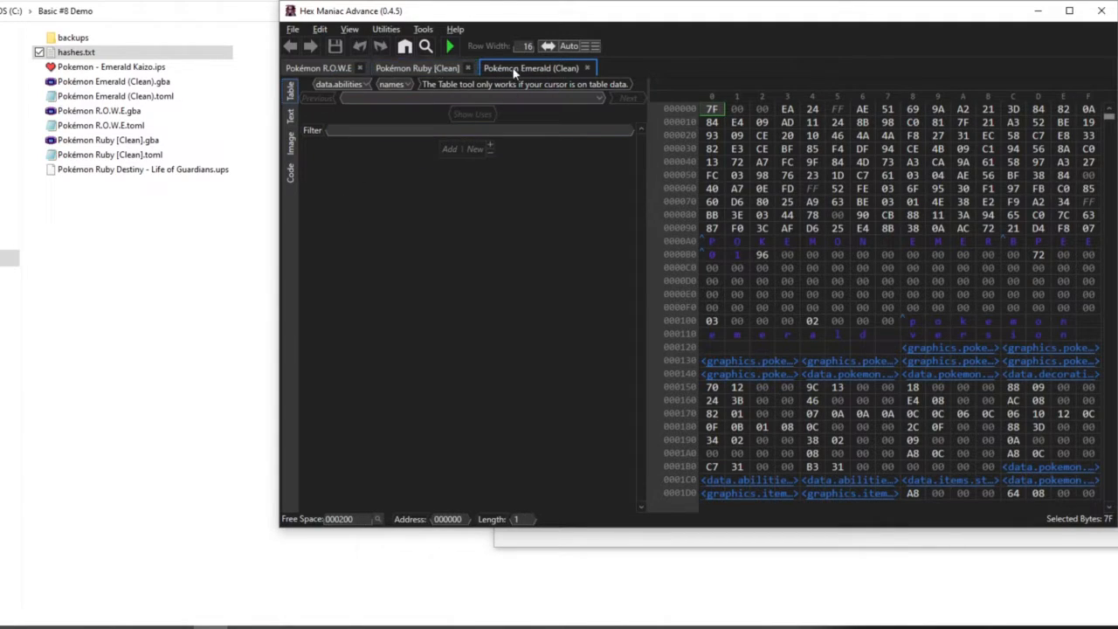
Place the Pokémon Emerald (Clean) tab directly after Pokémon R.O.W.E and make a UPS patch from R.O.W.E to Emerald (Clean).
{"action": "left_click_drag", "start_coordinate": [504, 72], "coordinate": [421, 71]}
{"action": "right_click", "coordinate": [331, 70]}
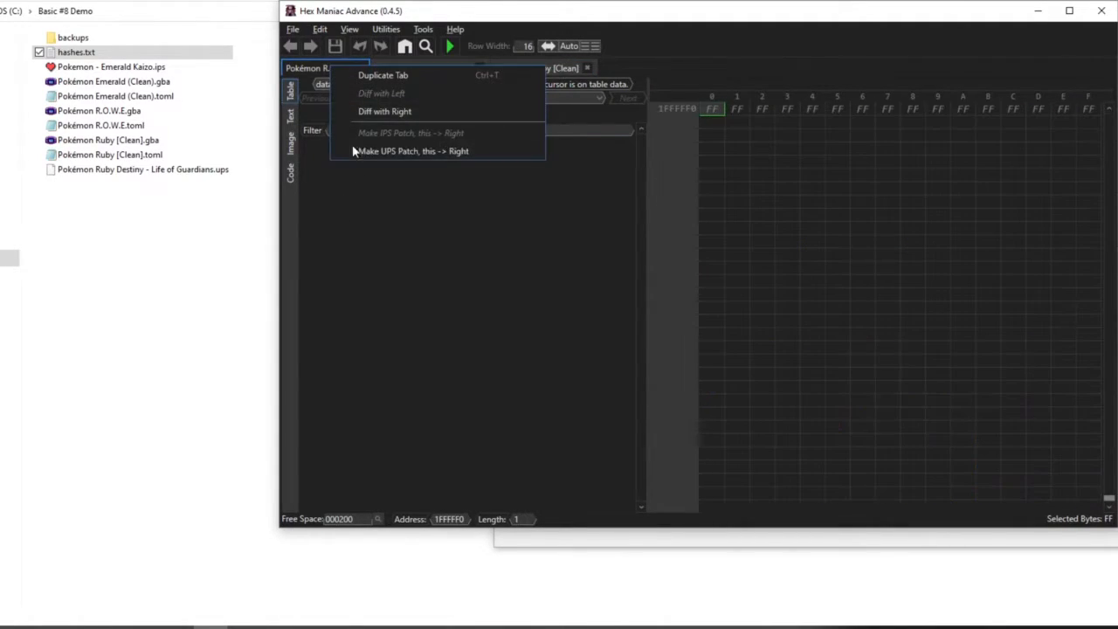
{"action": "left_click", "coordinate": [367, 148]}
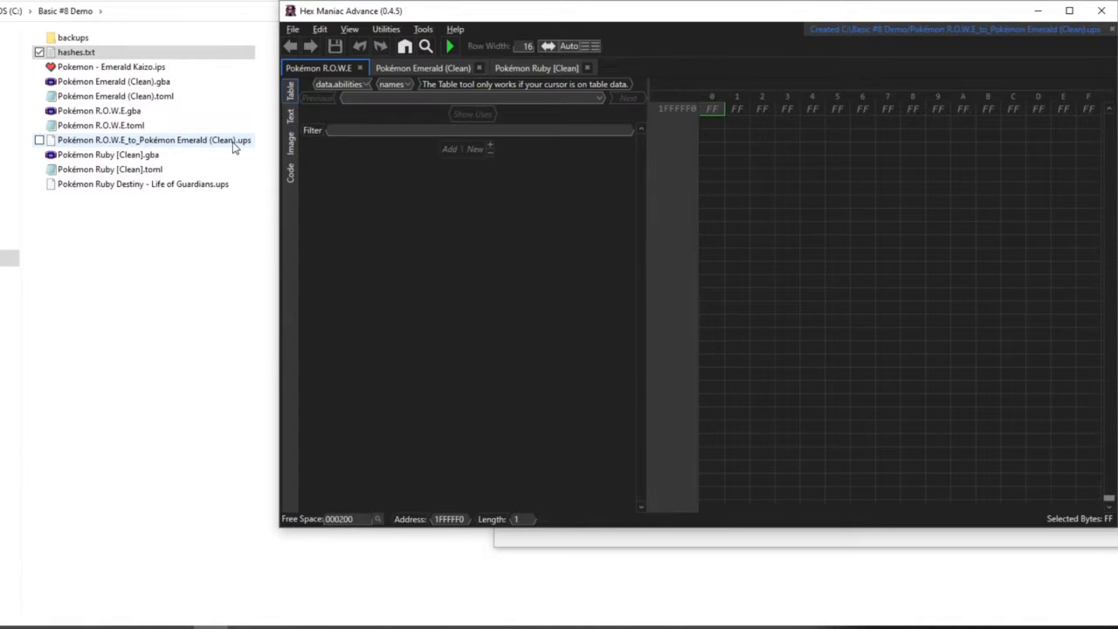
Move the Pokémon Emerald (Clean) tab ahead of Pokémon R.O.W.E and make a UPS patch from Emerald (Clean) to R.O.W.E.
{"action": "left_click", "coordinate": [395, 66]}
{"action": "right_click", "coordinate": [391, 70]}
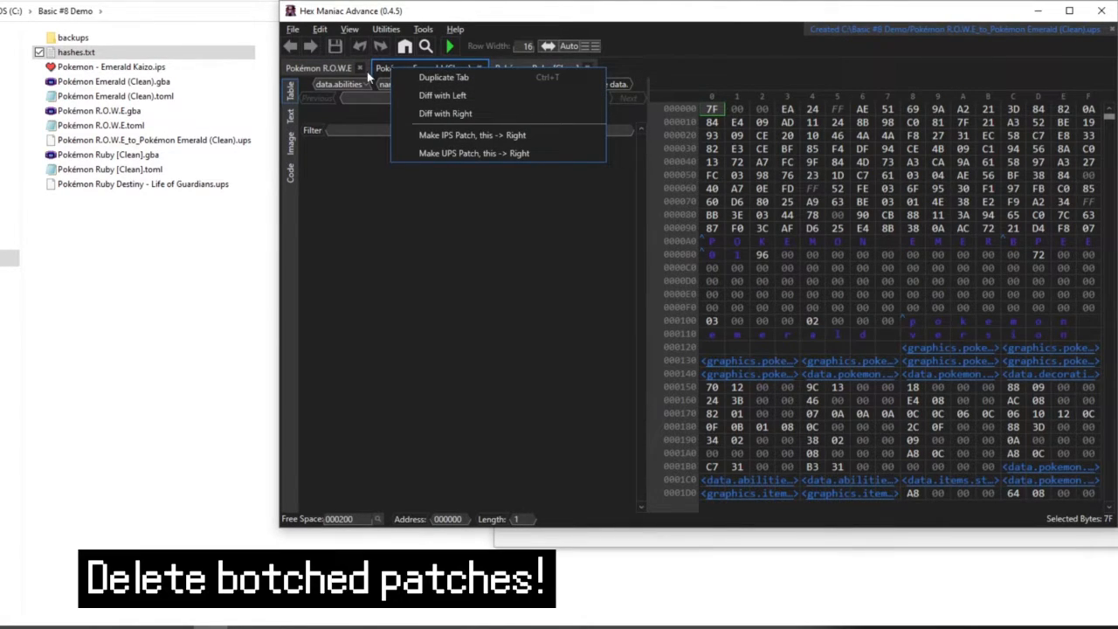
{"action": "left_click", "coordinate": [388, 68]}
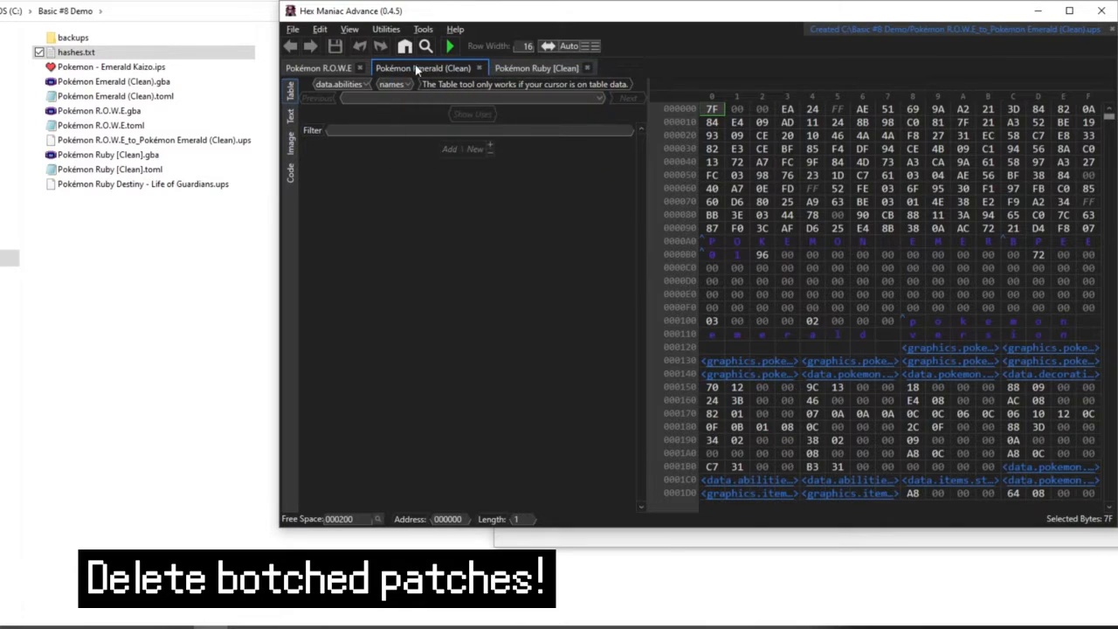
{"action": "left_click_drag", "start_coordinate": [415, 69], "coordinate": [315, 75]}
{"action": "right_click", "coordinate": [333, 73]}
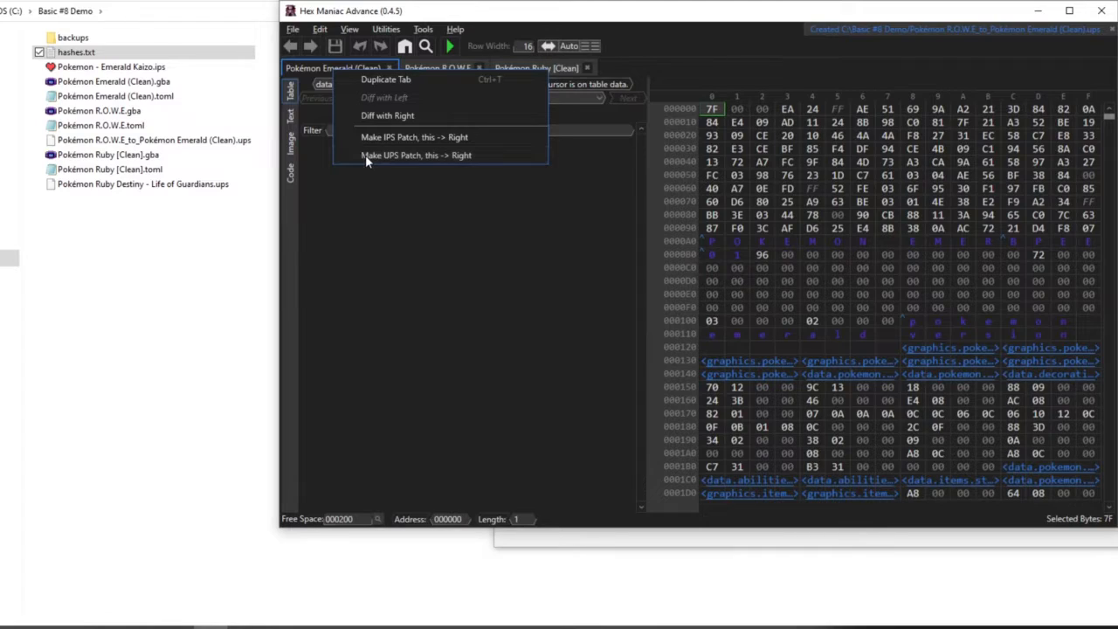
{"action": "left_click", "coordinate": [371, 217]}
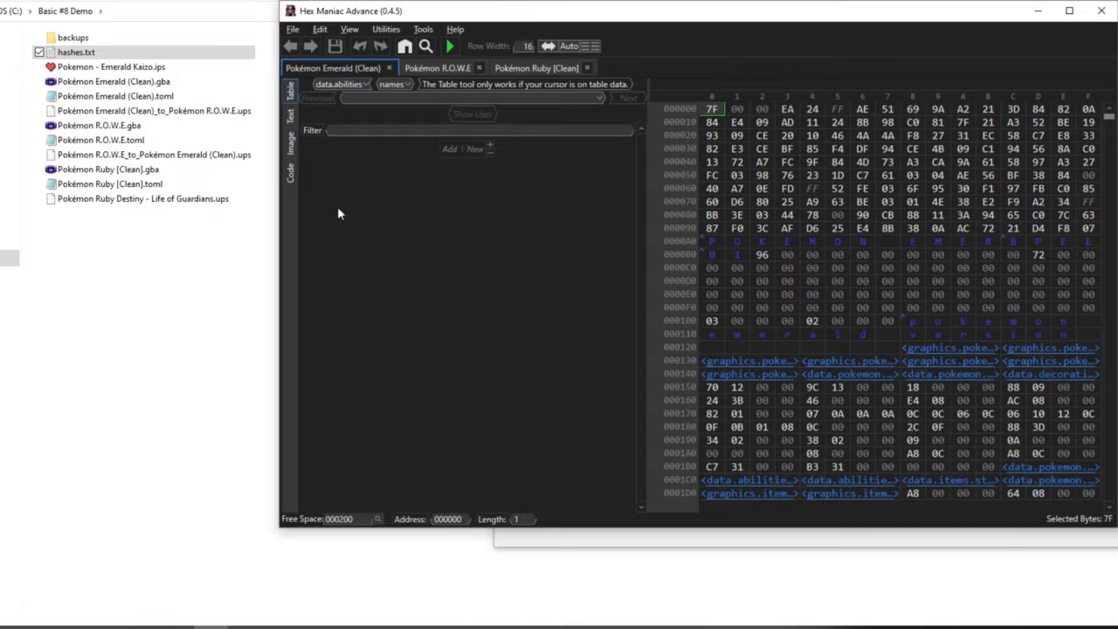
Apply Pokemon - Emerald Kaizo.ips to the Pokémon Emerald (Clean) ROM and go to tm32 to inspect its item data.
{"action": "left_click_drag", "start_coordinate": [102, 73], "coordinate": [542, 212]}
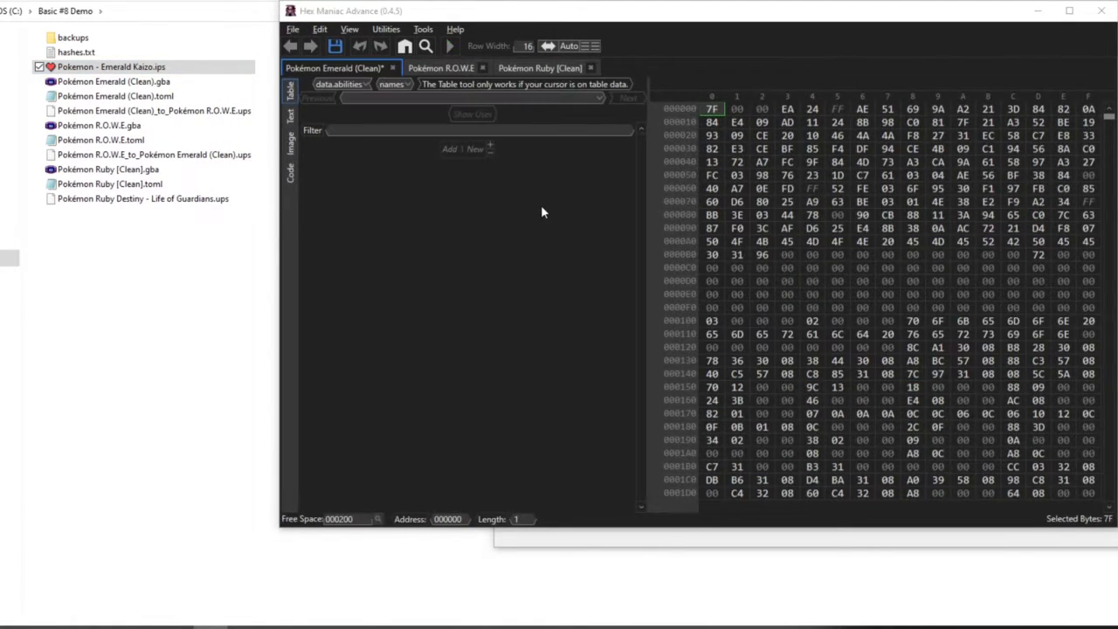
{"action": "left_click_drag", "start_coordinate": [1108, 115], "coordinate": [1105, 187]}
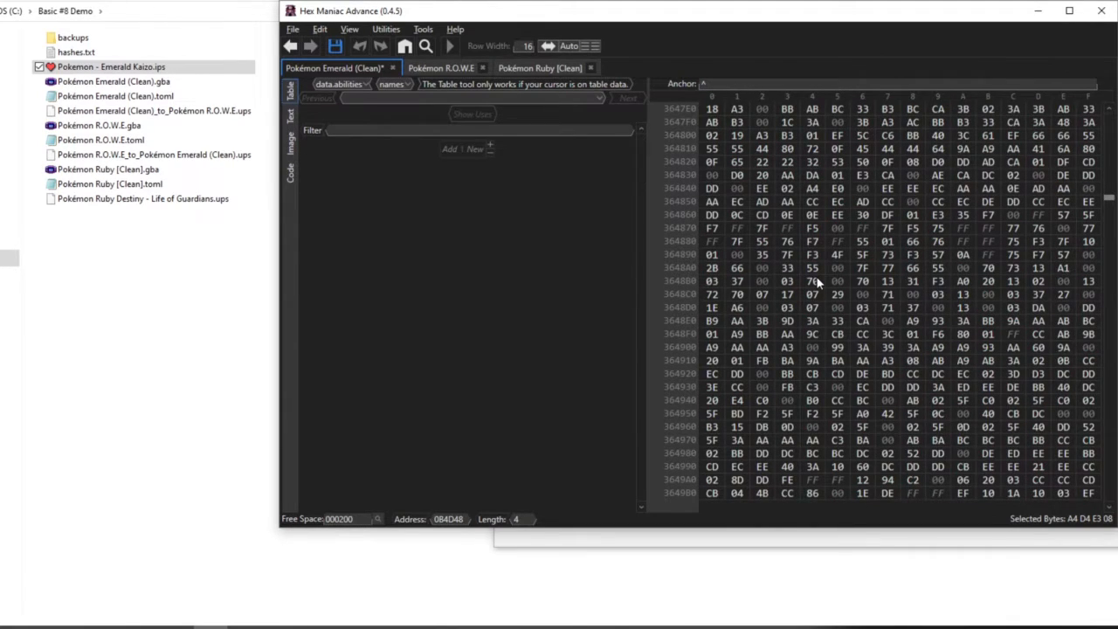
{"action": "key", "text": "ctrl+g"}
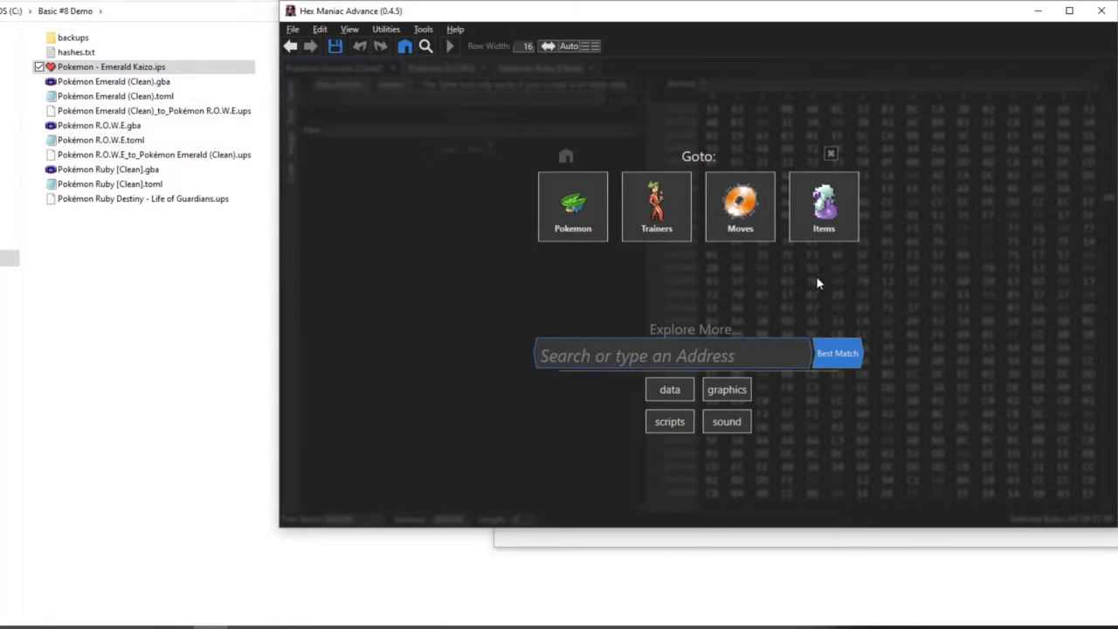
{"action": "type", "text": "tm32"}
{"action": "key", "text": "Return"}
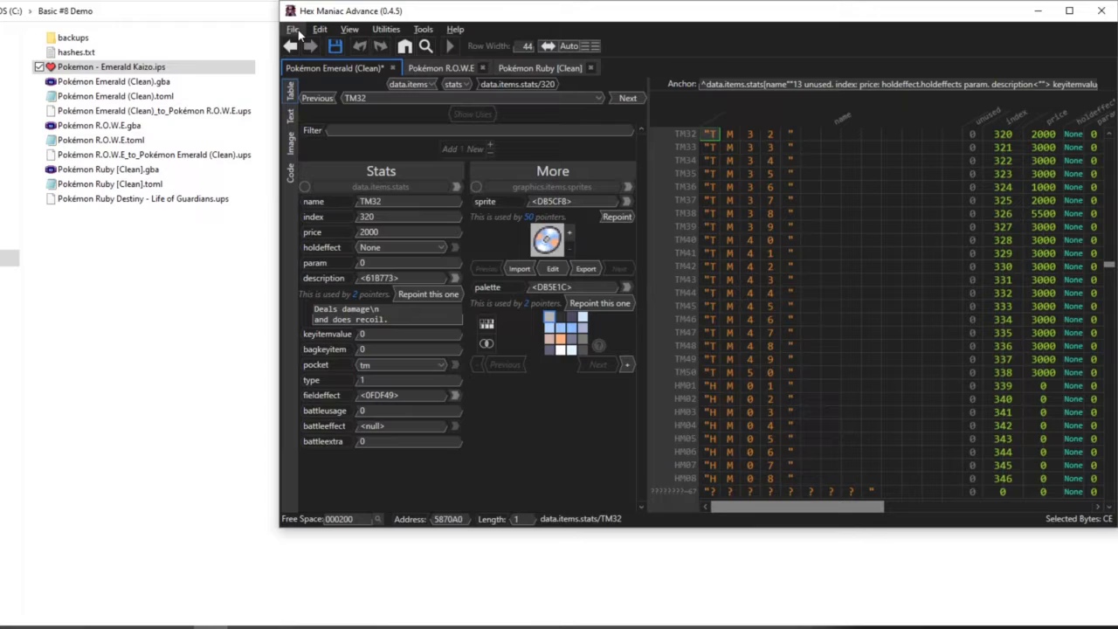
Save the patched Emerald ROM as a separate file named Pokémon Emerald Kaizo.gba in the Basic #8 Demo folder.
{"action": "left_click", "coordinate": [392, 67]}
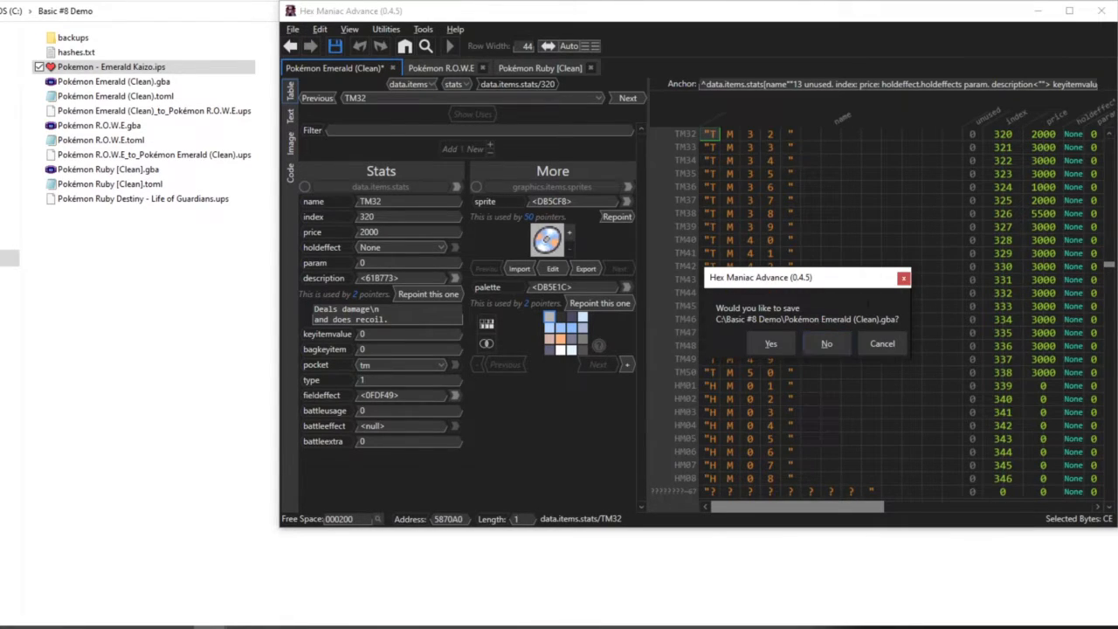
{"action": "left_click", "coordinate": [903, 277]}
{"action": "left_click", "coordinate": [291, 32]}
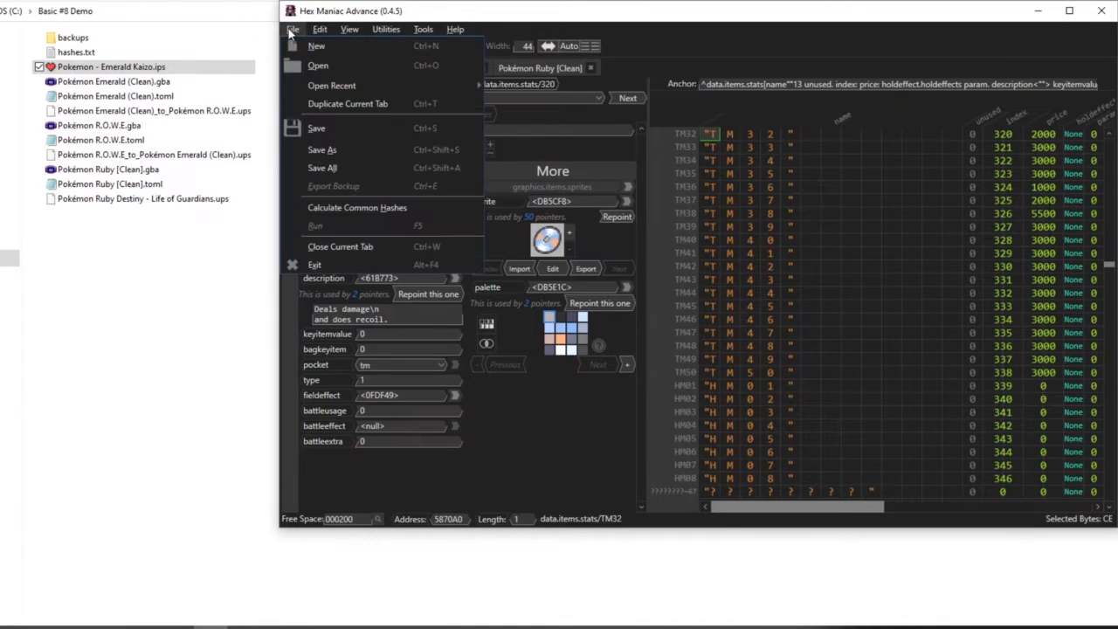
{"action": "left_click", "coordinate": [323, 152]}
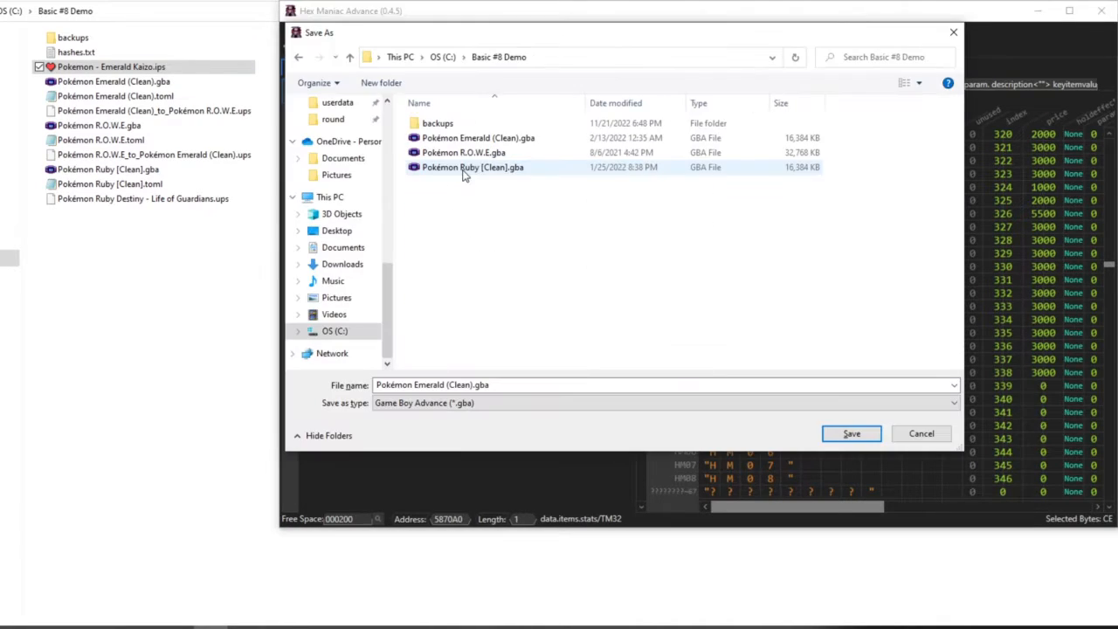
{"action": "left_click", "coordinate": [470, 385]}
{"action": "double_click", "coordinate": [471, 384]}
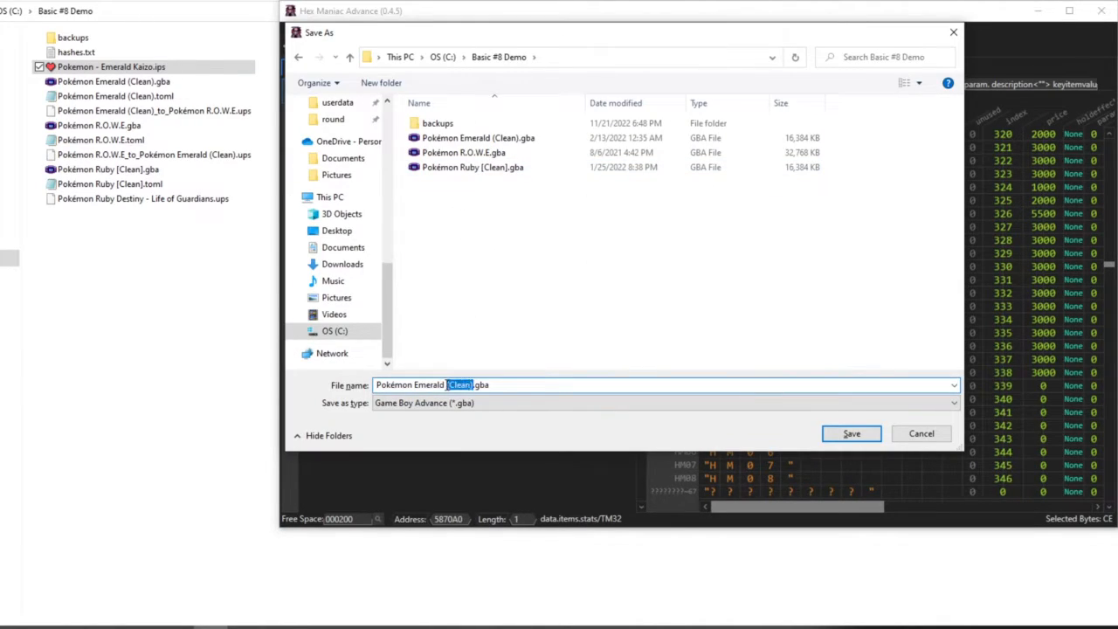
{"action": "type", "text": "Kaizo"}
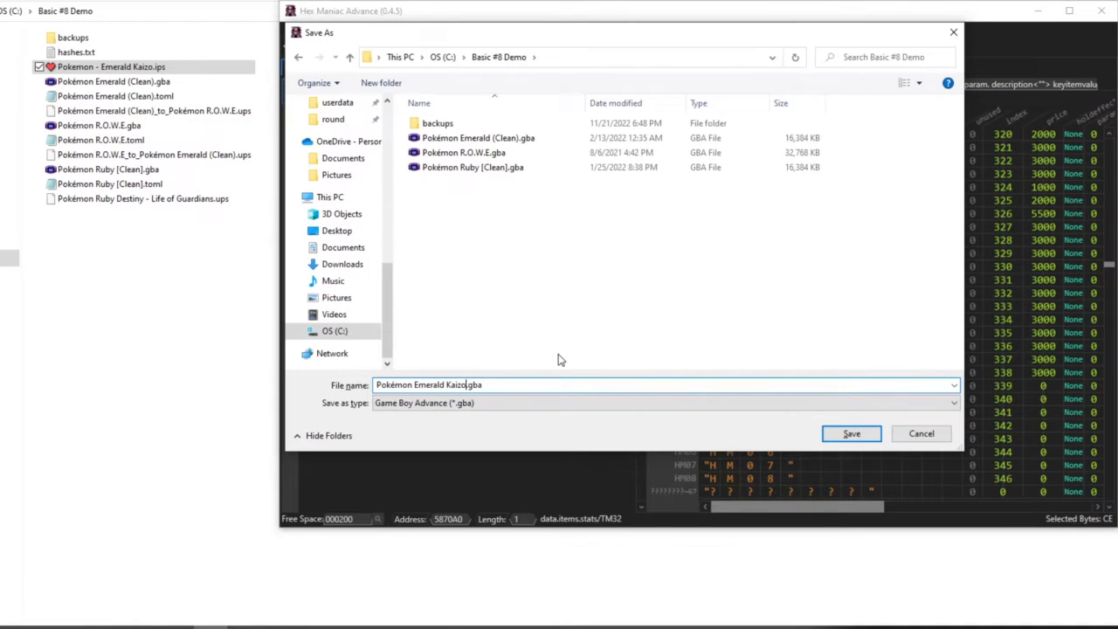
{"action": "left_click", "coordinate": [852, 432]}
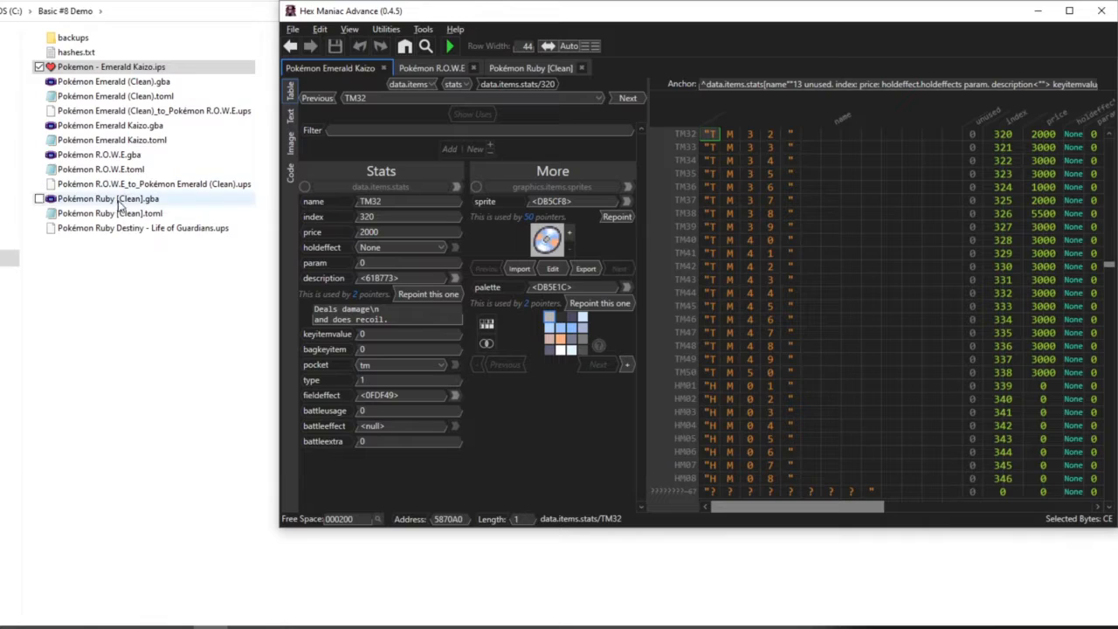
Open Pokémon Emerald (Clean).gba from the demo folder, calculate its common hashes to verify the original, and close it.
{"action": "left_click", "coordinate": [109, 81]}
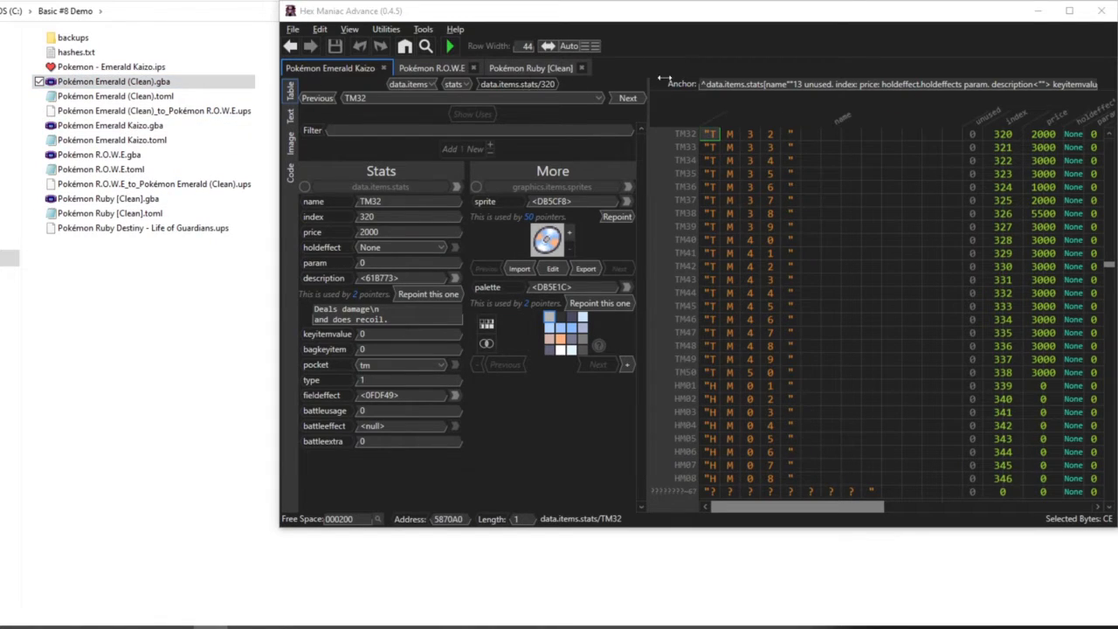
{"action": "left_click_drag", "start_coordinate": [664, 79], "coordinate": [665, 84]}
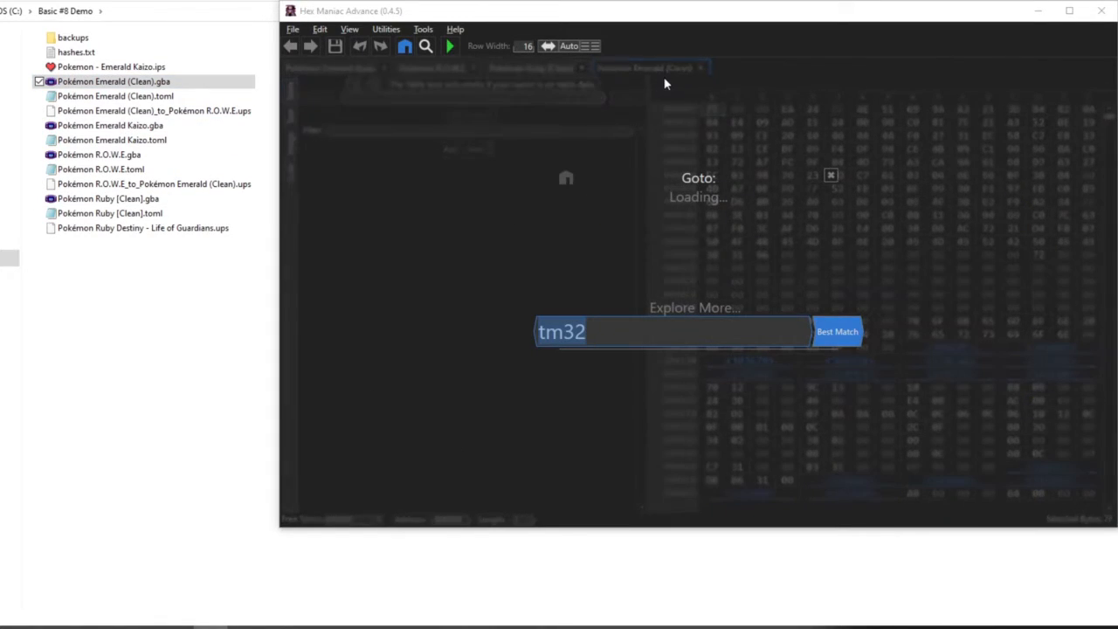
{"action": "left_click", "coordinate": [833, 176]}
{"action": "left_click", "coordinate": [293, 28]}
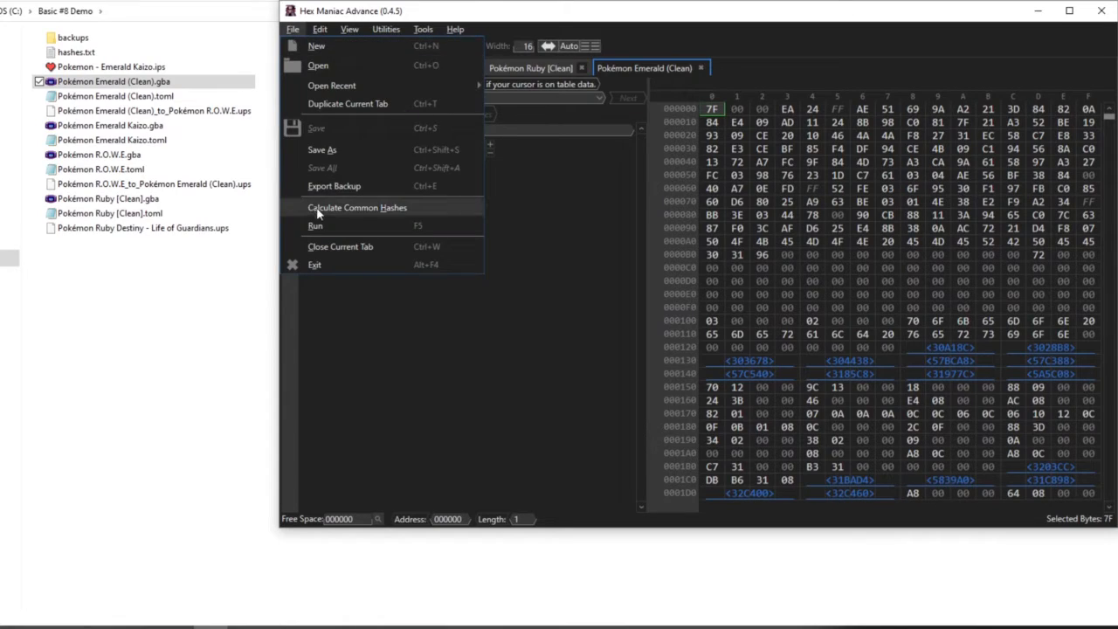
{"action": "left_click", "coordinate": [349, 209]}
{"action": "left_click_drag", "start_coordinate": [749, 282], "coordinate": [658, 126]}
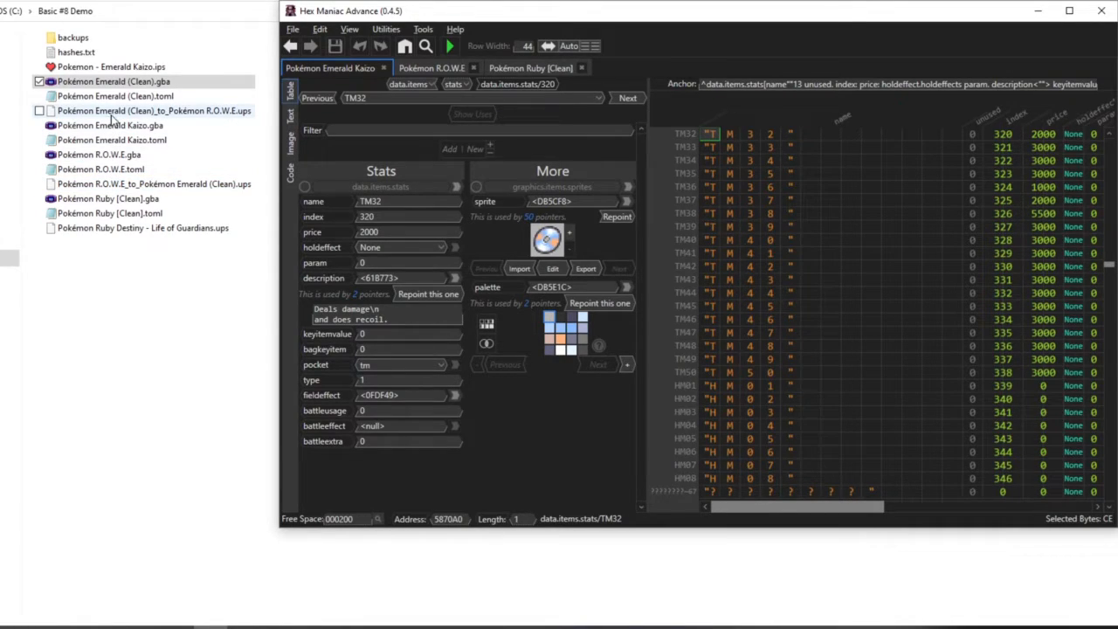
Try to apply the Pokémon Ruby Destiny - Life of Guardians UPS patch to the Pokémon Emerald Kaizo ROM.
{"action": "left_click_drag", "start_coordinate": [122, 227], "coordinate": [403, 179]}
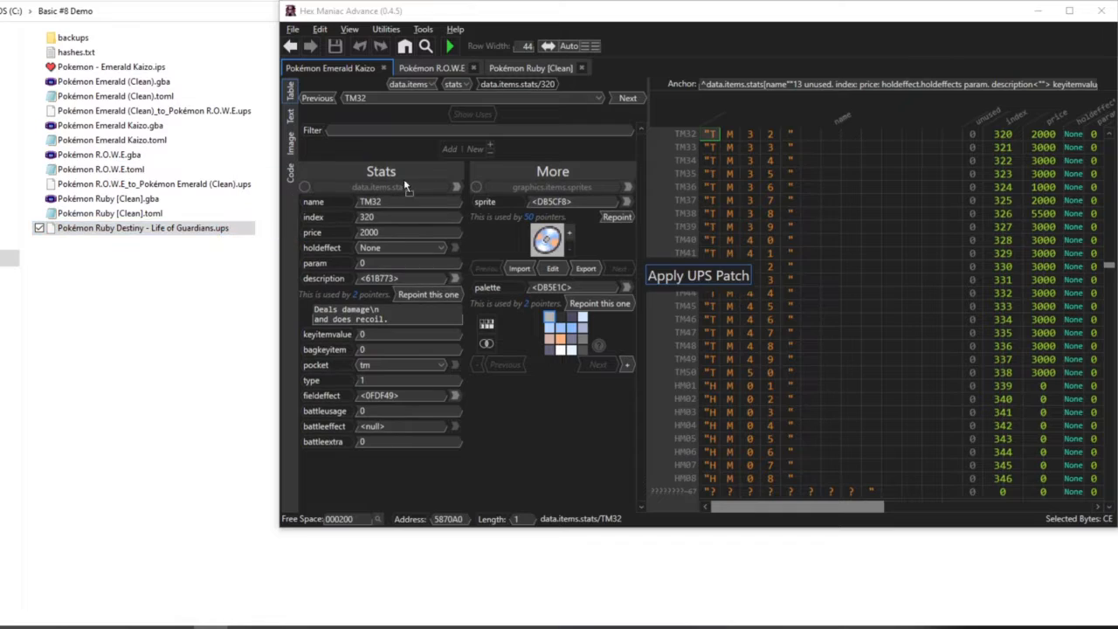
{"action": "left_click_drag", "start_coordinate": [113, 56], "coordinate": [644, 106]}
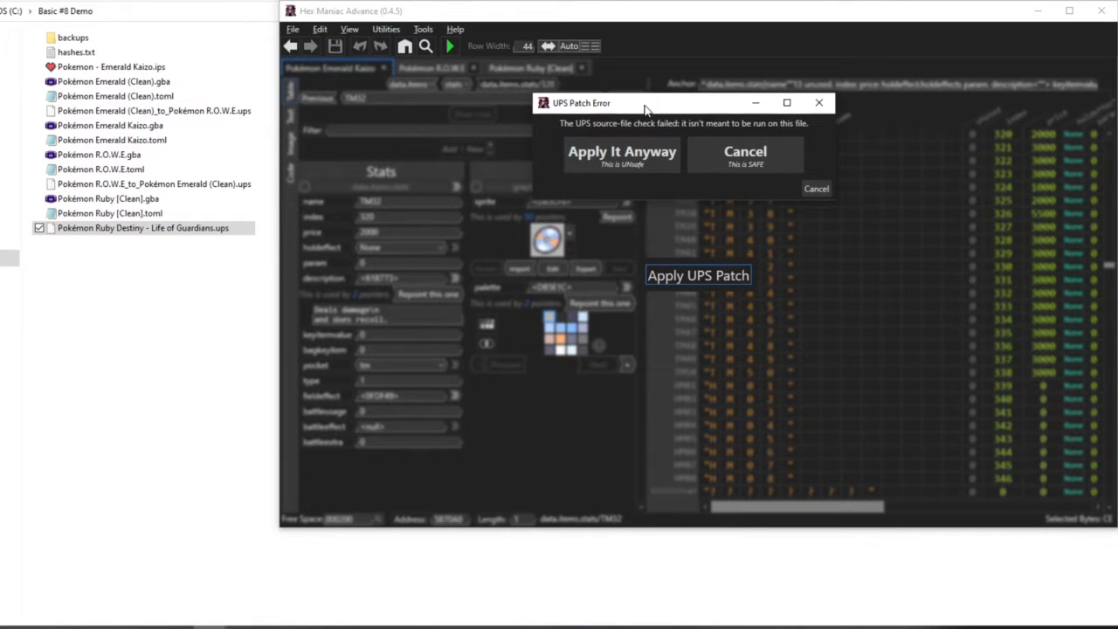
{"action": "left_click", "coordinate": [747, 157]}
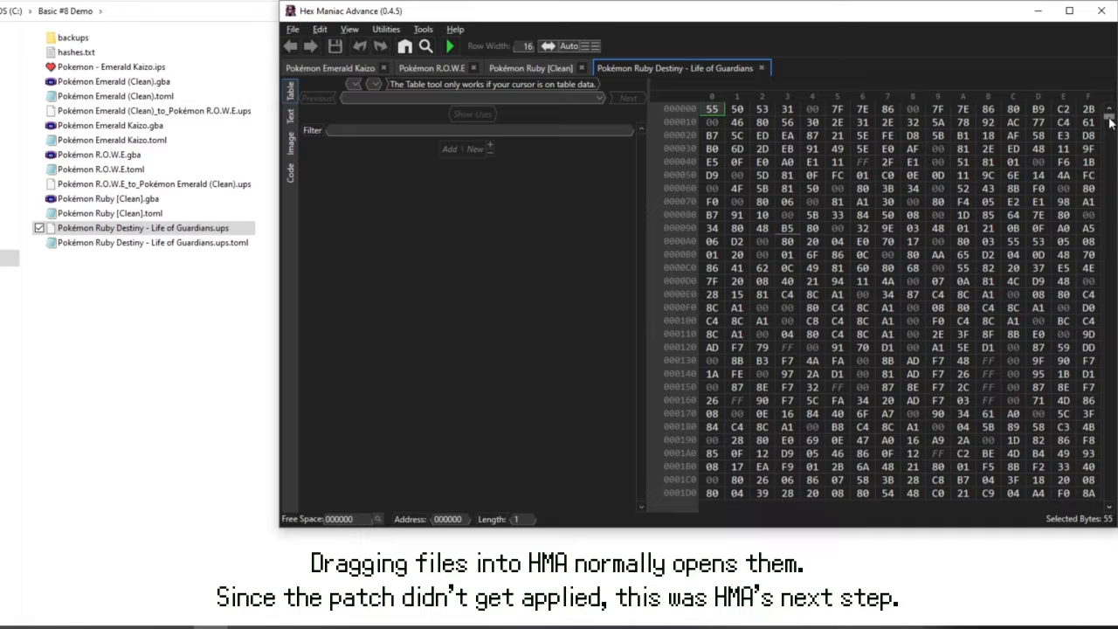
{"action": "left_click_drag", "start_coordinate": [1111, 122], "coordinate": [1107, 536]}
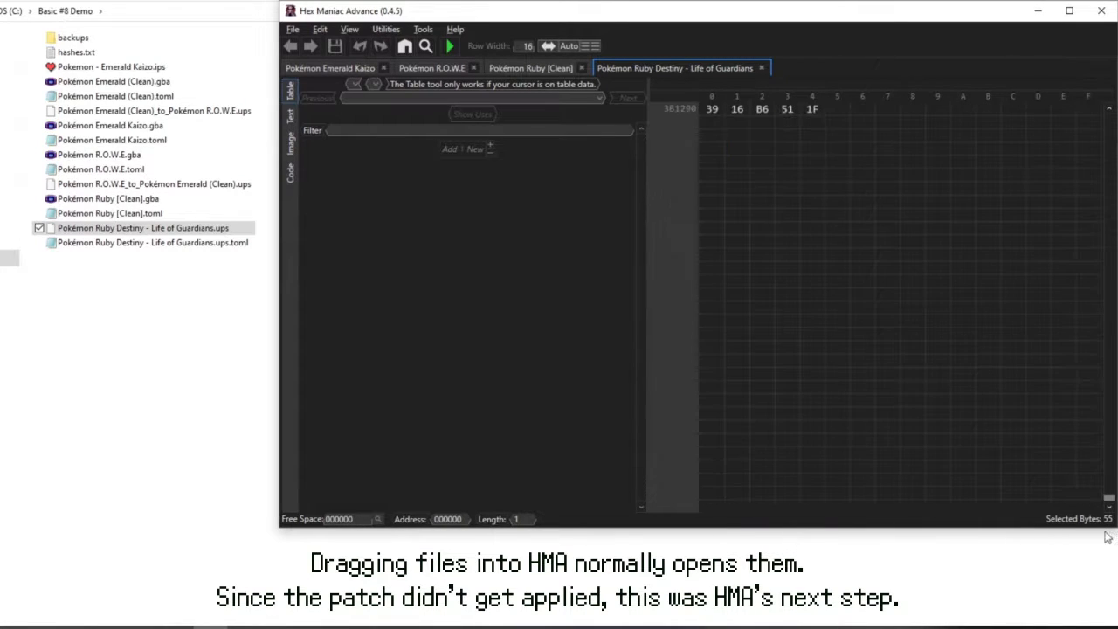
{"action": "left_click", "coordinate": [763, 68]}
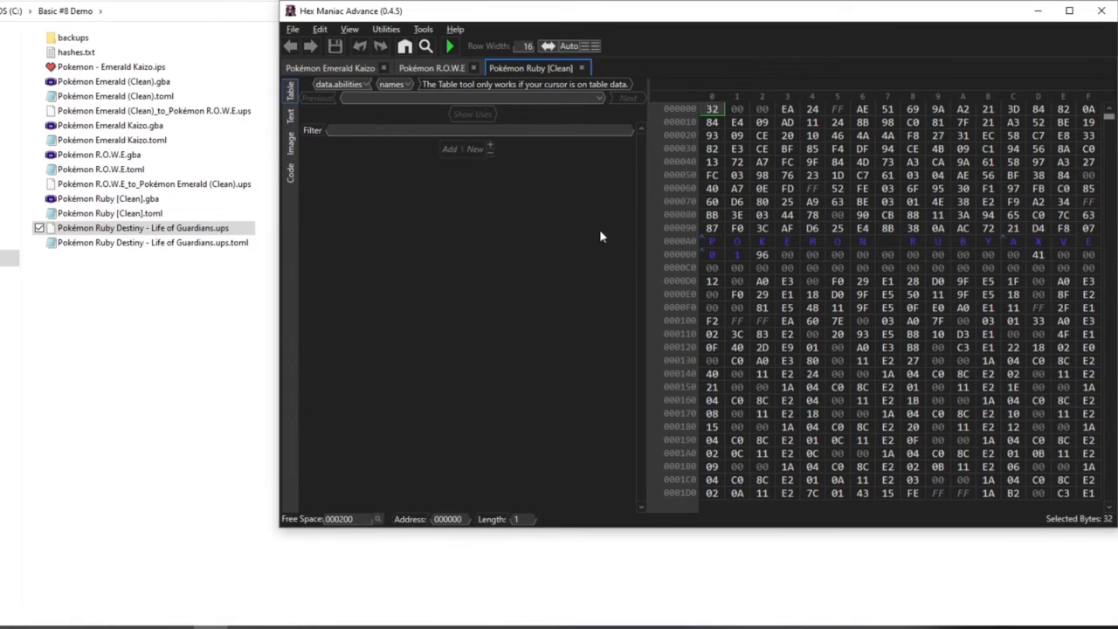
Apply Pokémon Ruby Destiny - Life of Guardians.ups to the Pokémon Ruby [Clean] ROM and look through the R. DESTINY Pokémon data.
{"action": "left_click", "coordinate": [160, 233]}
{"action": "left_click_drag", "start_coordinate": [133, 232], "coordinate": [570, 180]}
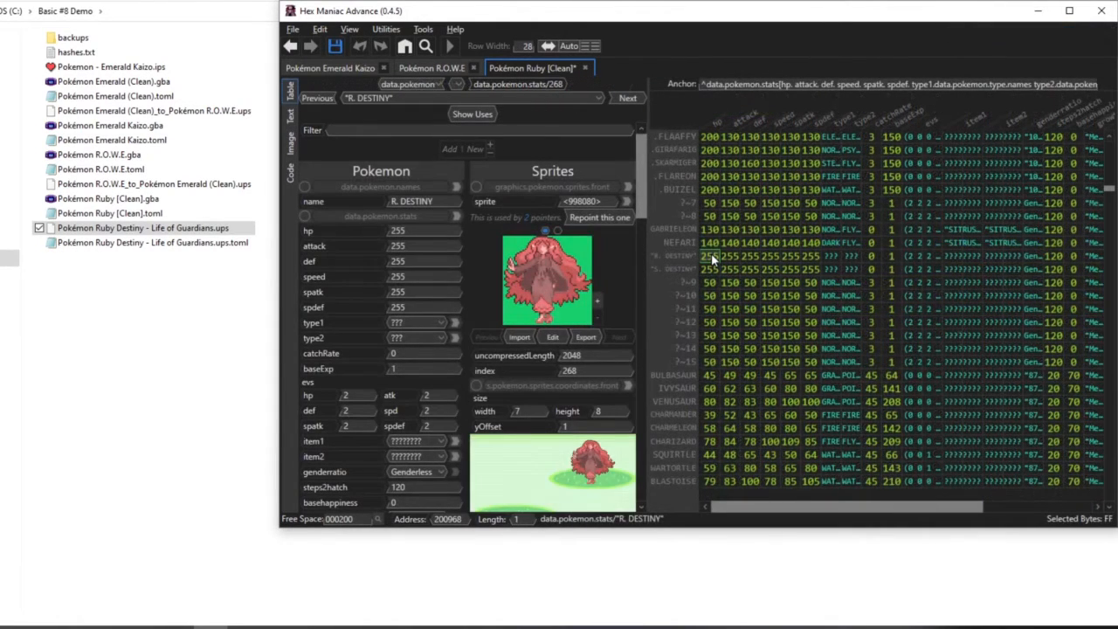
{"action": "scroll", "coordinate": [636, 275], "scroll_direction": "down", "scroll_amount": 10}
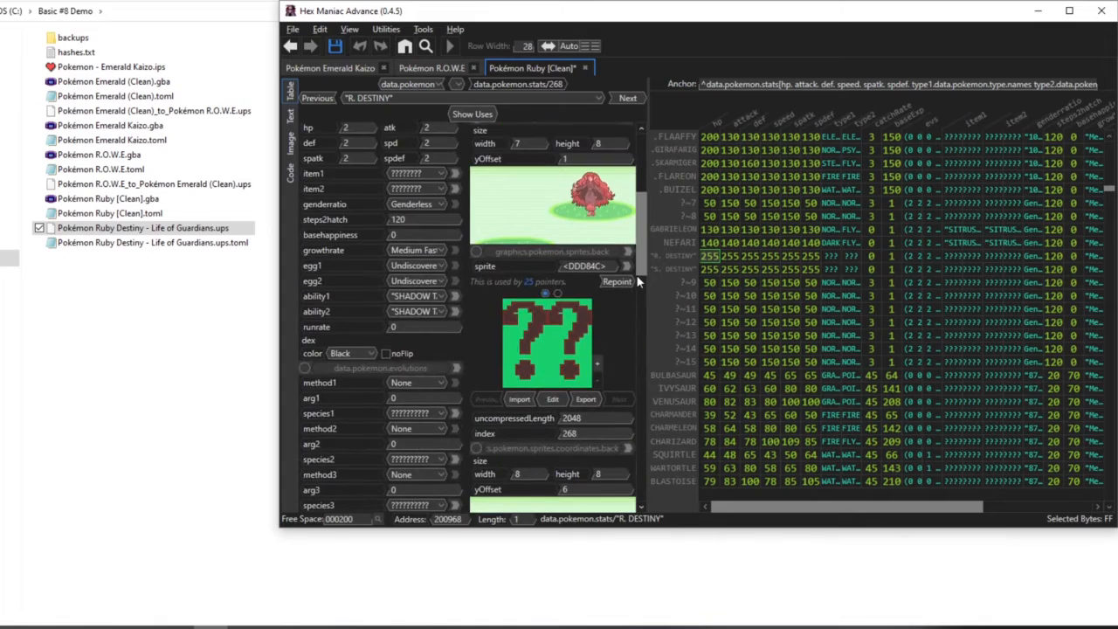
{"action": "scroll", "coordinate": [636, 281], "scroll_direction": "down", "scroll_amount": 10}
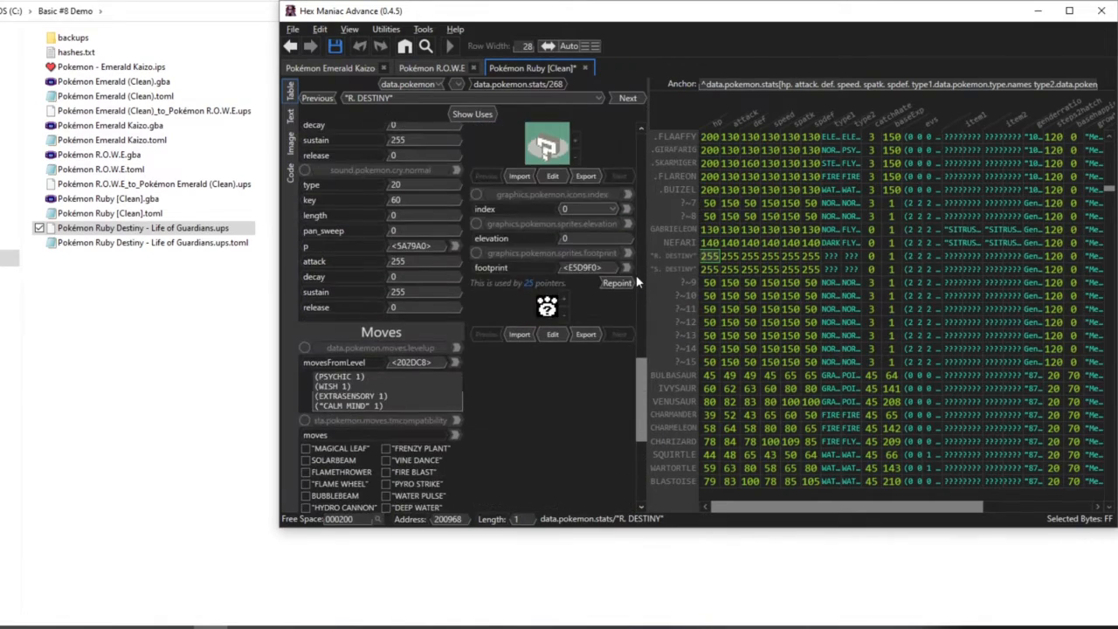
{"action": "scroll", "coordinate": [636, 281], "scroll_direction": "down", "scroll_amount": 3}
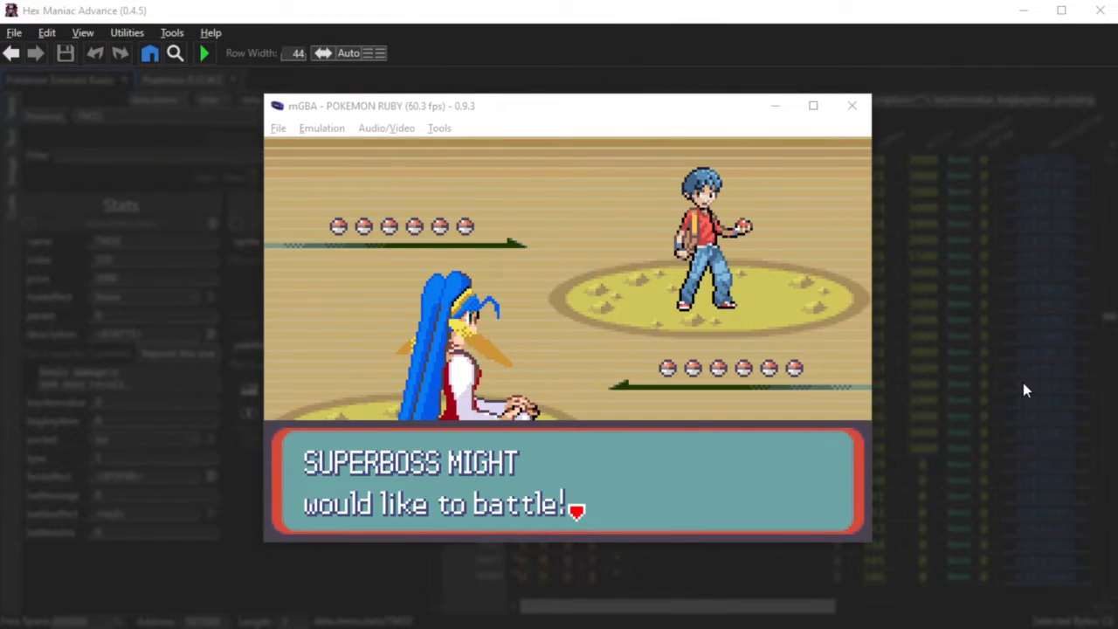
Switch to mGBA and advance the SUPERBOSS MIGHT battle in the patched Pokémon Ruby to the move selection.
{"action": "left_click", "coordinate": [673, 248]}
{"action": "key", "text": "x"}
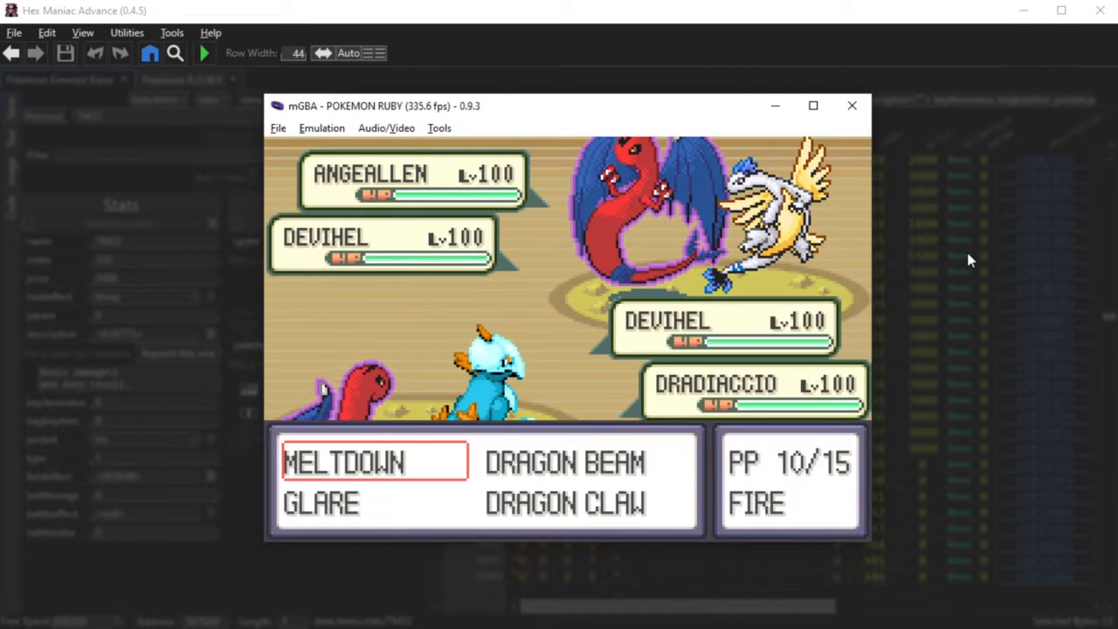
Have DEVIHEL use DRAGON BEAM in the double battle and fast-forward through the turn.
{"action": "key", "text": "Right"}
{"action": "key", "text": "Down"}
{"action": "key", "text": "Up"}
{"action": "key", "text": "x"}
{"action": "key", "text": "x"}
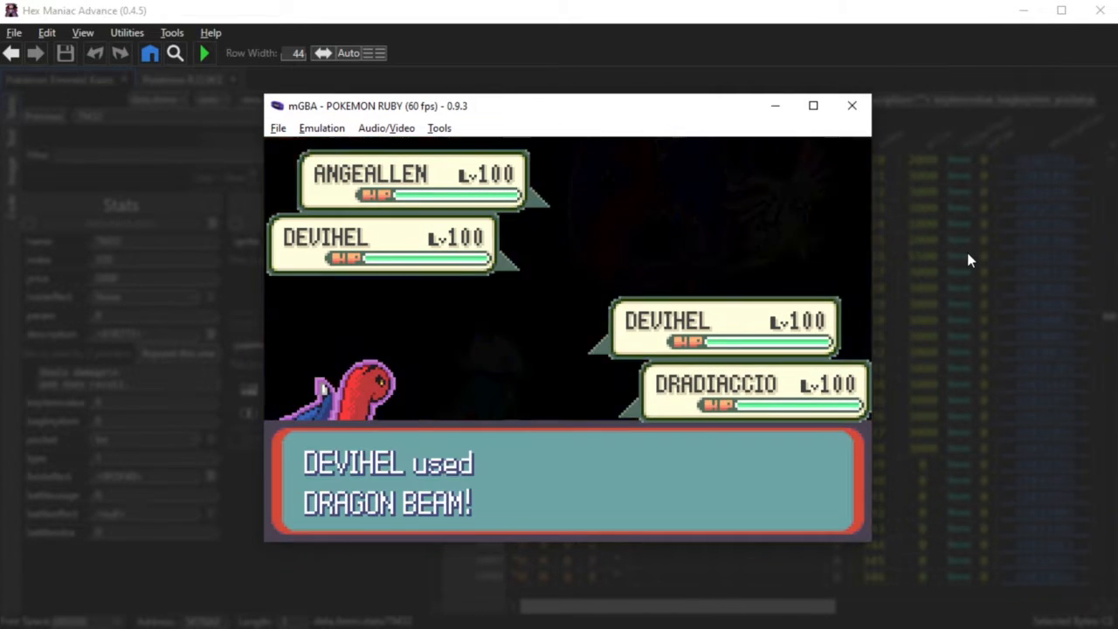
{"action": "key", "text": "Tab"}
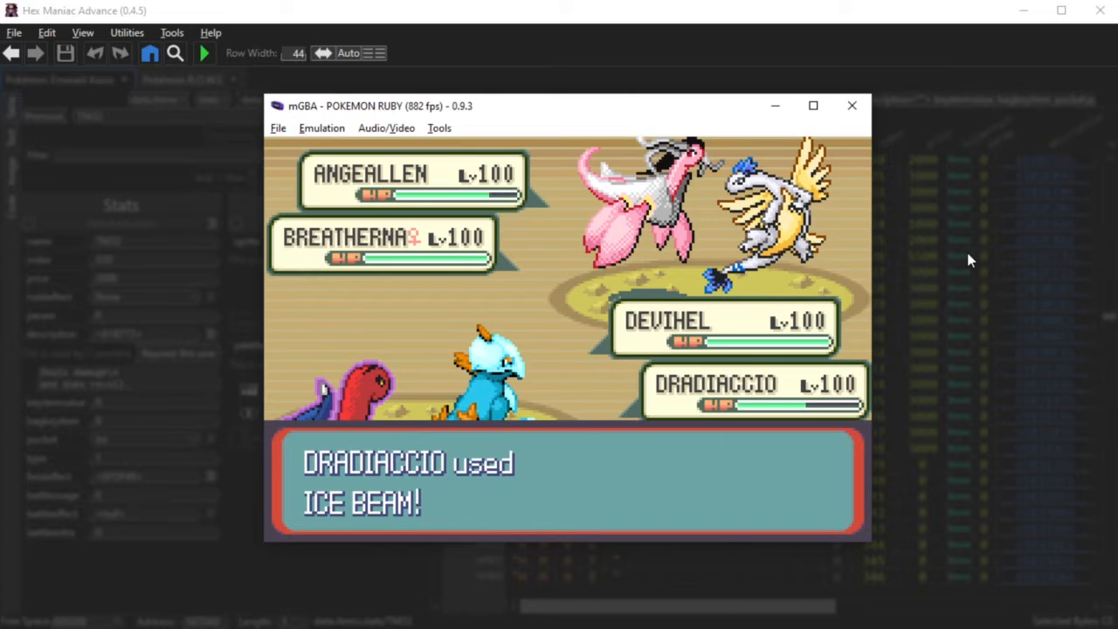
Advance the battle messages against ANGEALLEN and have DRADIACCIO attack with ICE BEAM on the following turn.
{"action": "key", "text": "x"}
{"action": "key", "text": "x"}
{"action": "key", "text": "x"}
{"action": "key", "text": "x"}
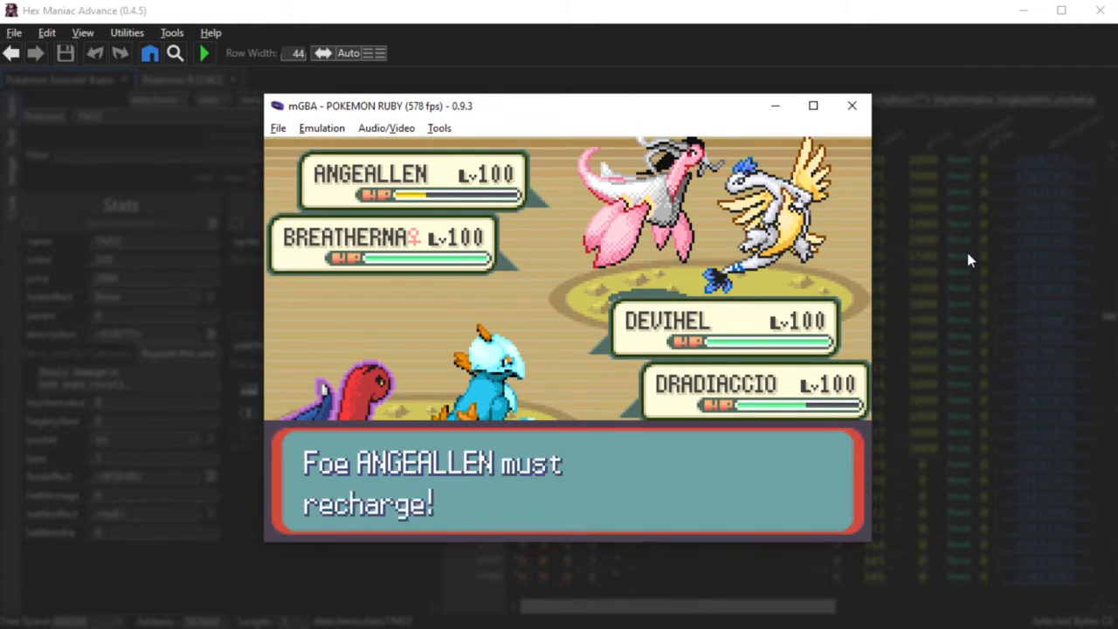
{"action": "key", "text": "x"}
{"action": "key", "text": "x"}
{"action": "key", "text": "x"}
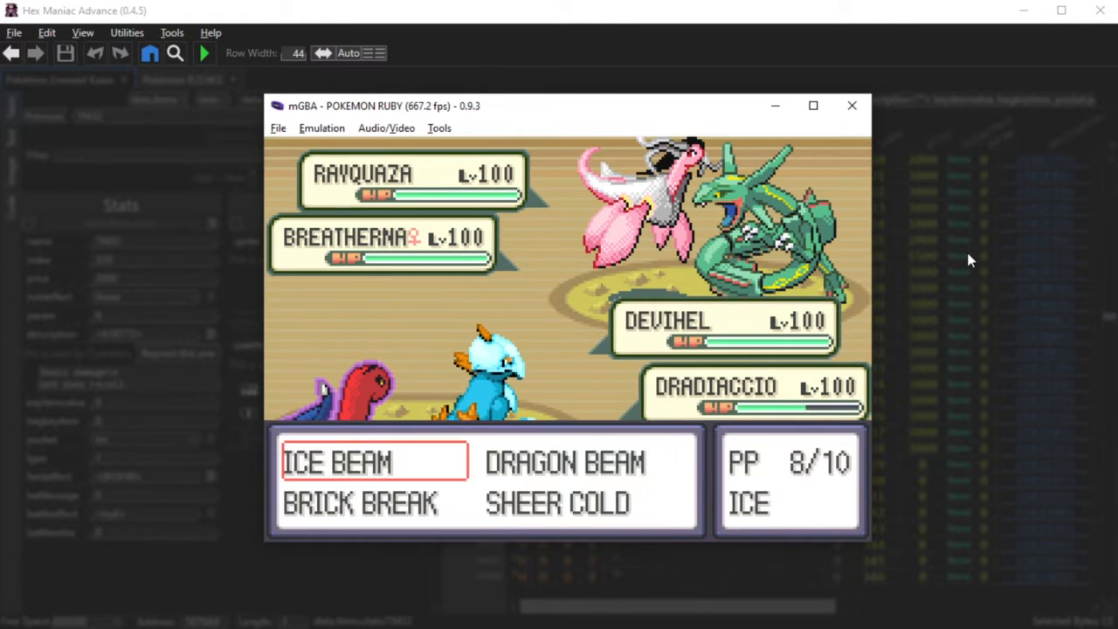
{"action": "key", "text": "x"}
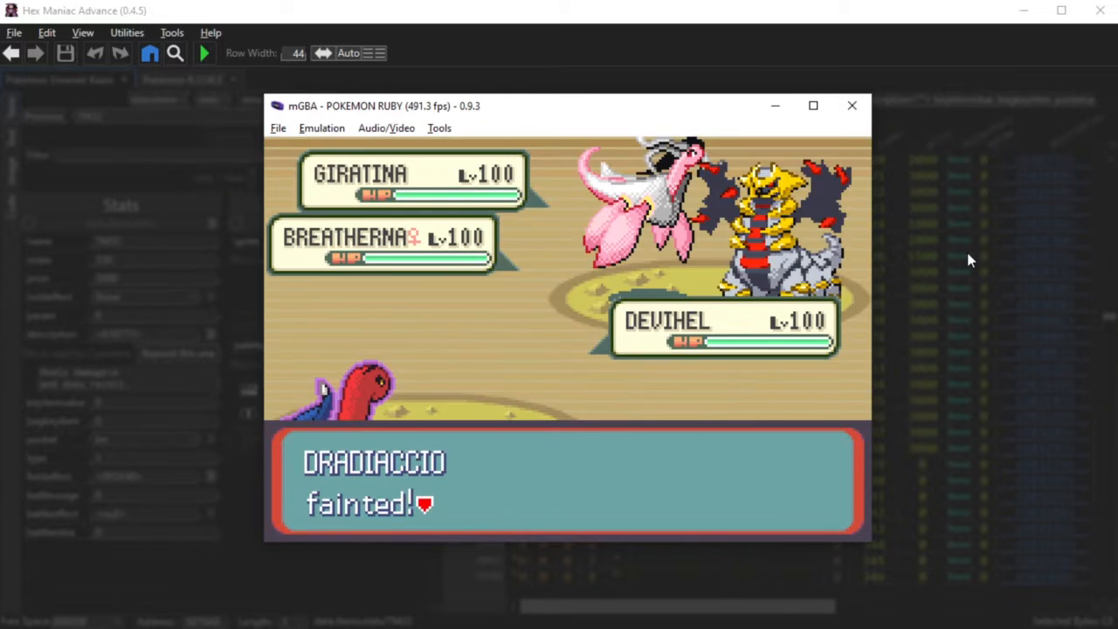
Send out PRIMAL to replace the fainted DRADIACCIO and continue the battle.
{"action": "key", "text": "Right"}
{"action": "key", "text": "Down"}
{"action": "key", "text": "x"}
{"action": "key", "text": "x"}
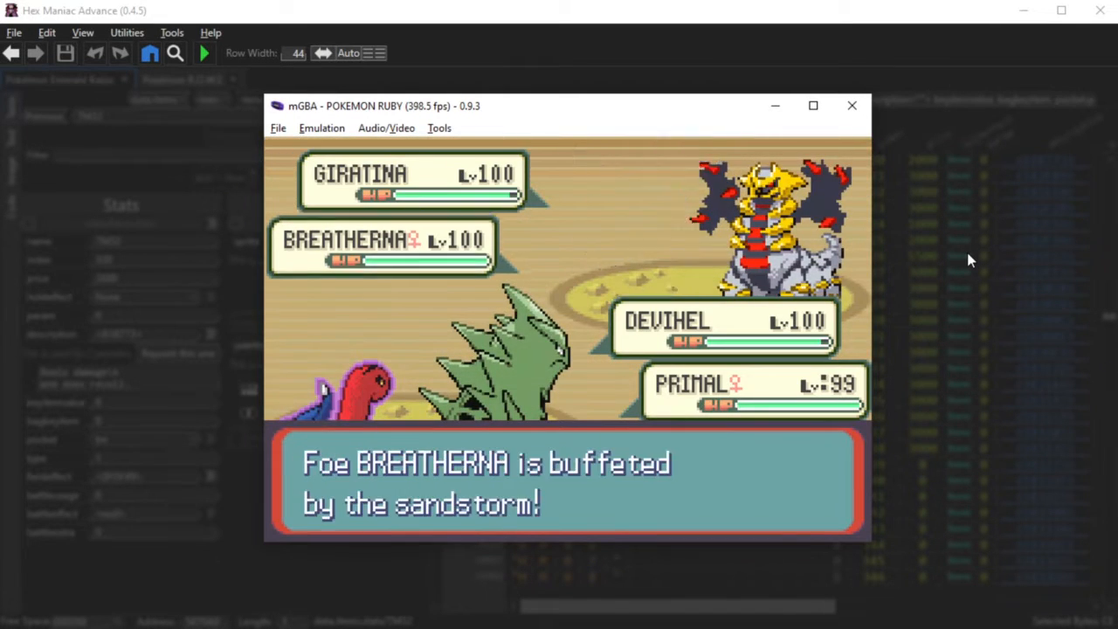
{"action": "key", "text": "x"}
{"action": "key", "text": "x"}
{"action": "key", "text": "x"}
{"action": "key", "text": "Down"}
{"action": "key", "text": "x"}
{"action": "key", "text": "Right"}
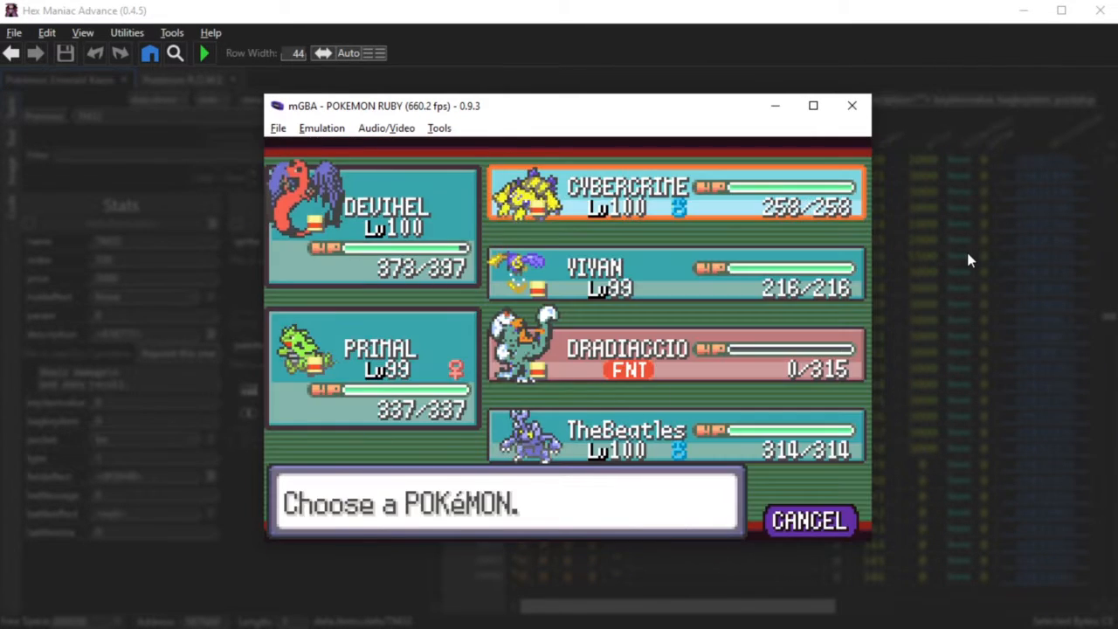
{"action": "key", "text": "x"}
{"action": "key", "text": "z"}
{"action": "key", "text": "z"}
Have PRIMAL attack the opposing GIRATINA with CRUNCH.
{"action": "key", "text": "Up"}
{"action": "key", "text": "x"}
{"action": "key", "text": "Right"}
{"action": "key", "text": "x"}
{"action": "key", "text": "x"}
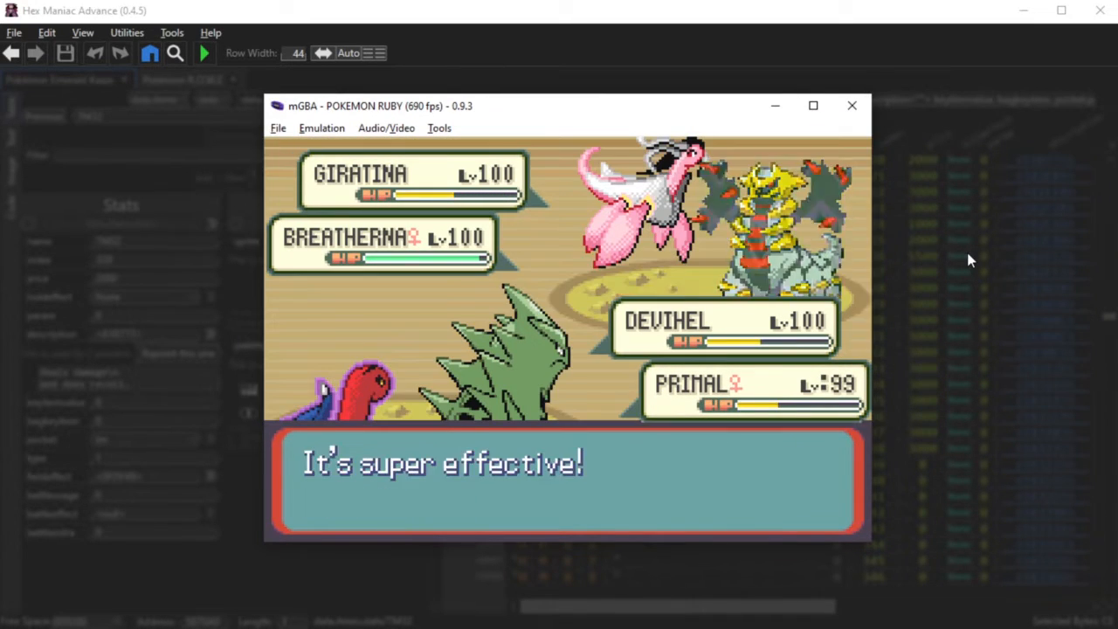
Fight another turn with DEVIHEL and PRIMAL against GIRATINA and BREATHERNA.
{"action": "key", "text": "x"}
{"action": "key", "text": "x"}
{"action": "key", "text": "x"}
{"action": "key", "text": "x"}
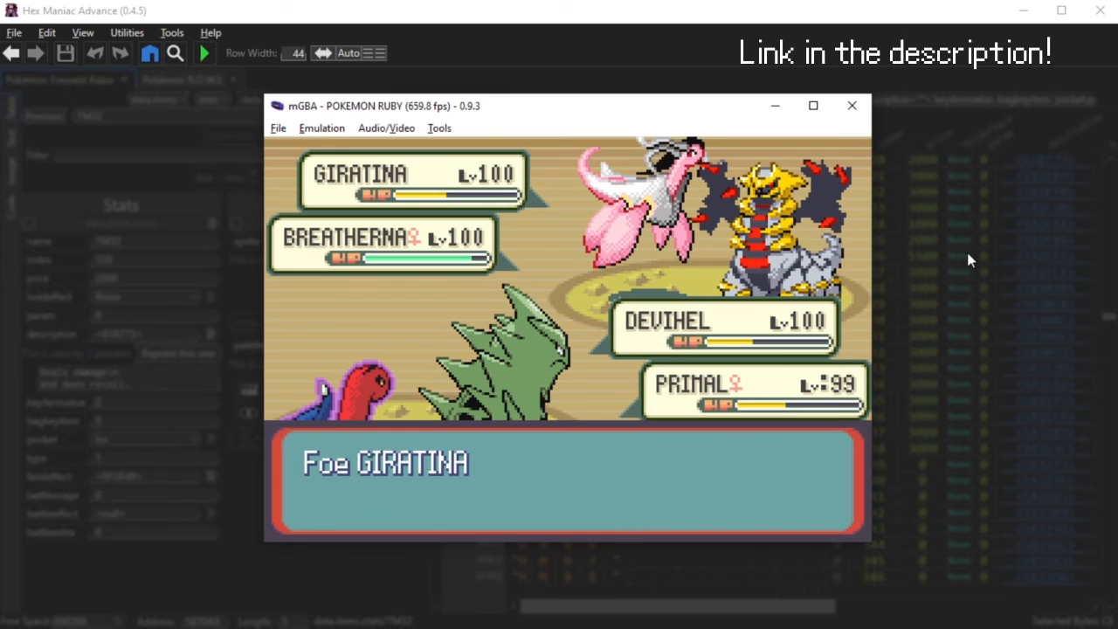
Replace the fainted DEVIHEL with YIYAN from the party.
{"action": "key", "text": "Down"}
{"action": "key", "text": "Down"}
{"action": "key", "text": "Down"}
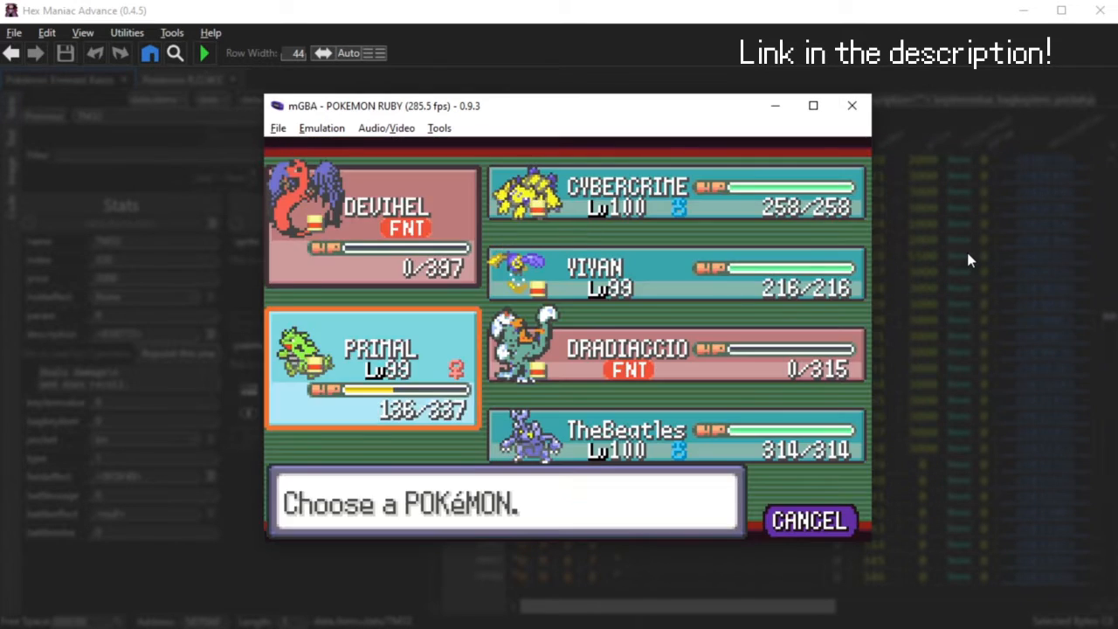
{"action": "key", "text": "x"}
{"action": "key", "text": "x"}
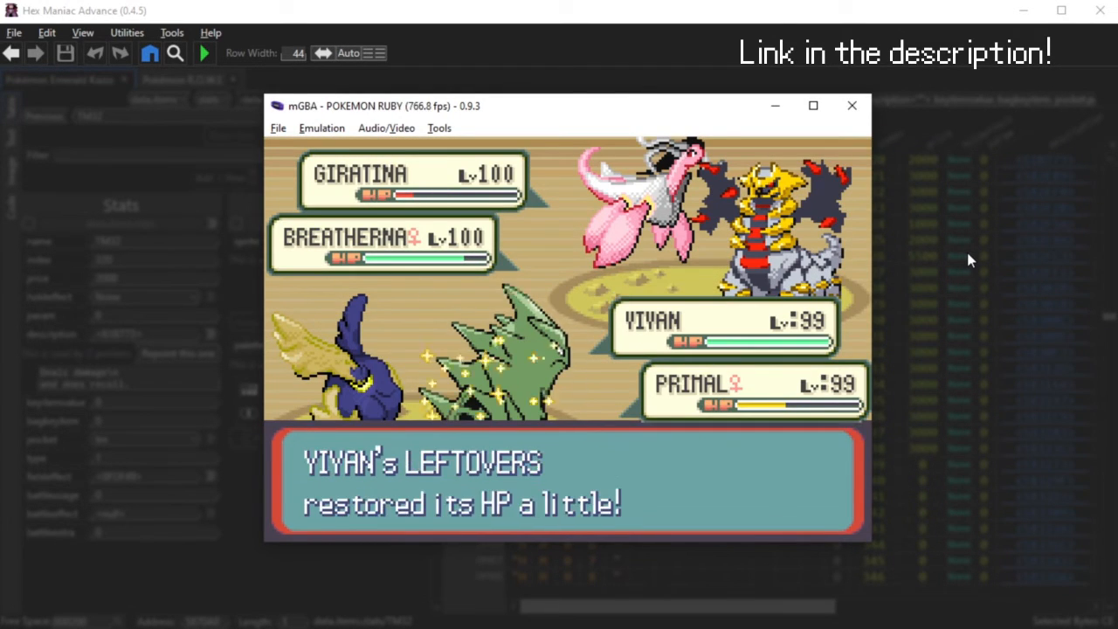
Choose the moves for YIYAN and PRIMAL against GIRATINA and fast-forward through the turn.
{"action": "key", "text": "x"}
{"action": "key", "text": "x"}
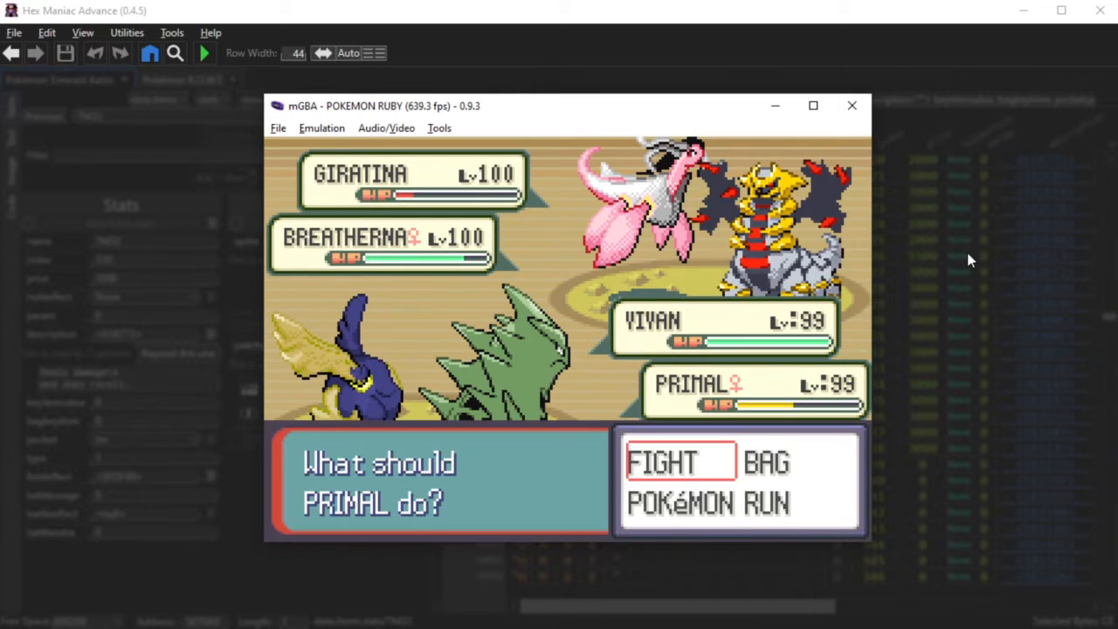
{"action": "key", "text": "x"}
{"action": "key", "text": "x"}
{"action": "key", "text": "Tab"}
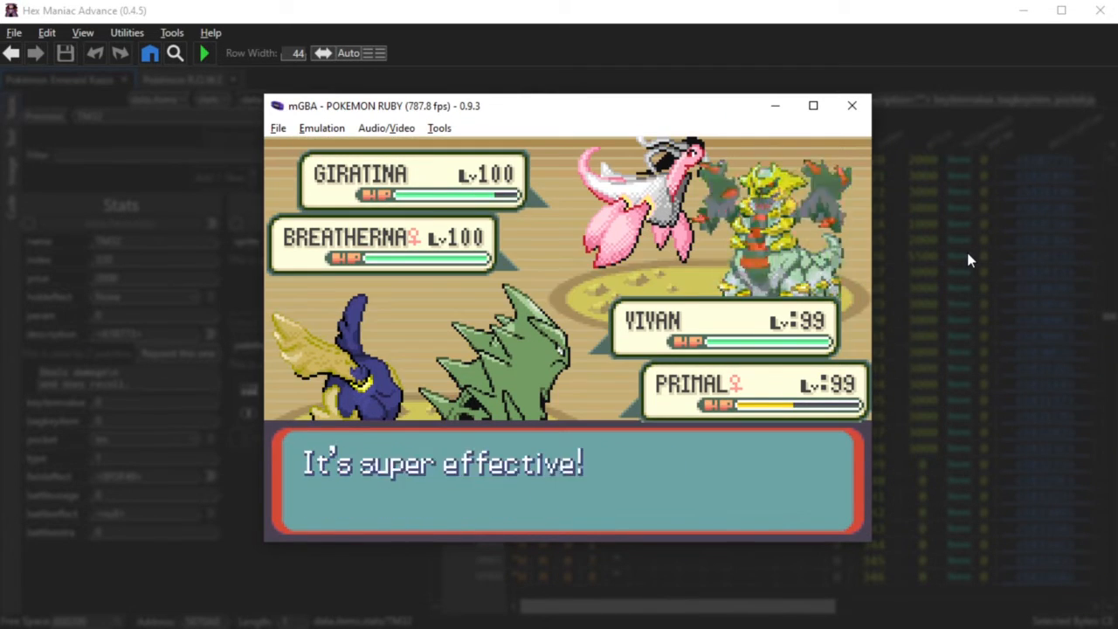
Have PRIMAL use CRUNCH on GIRATINA for one more turn.
{"action": "key", "text": "x"}
{"action": "key", "text": "x"}
{"action": "key", "text": "x"}
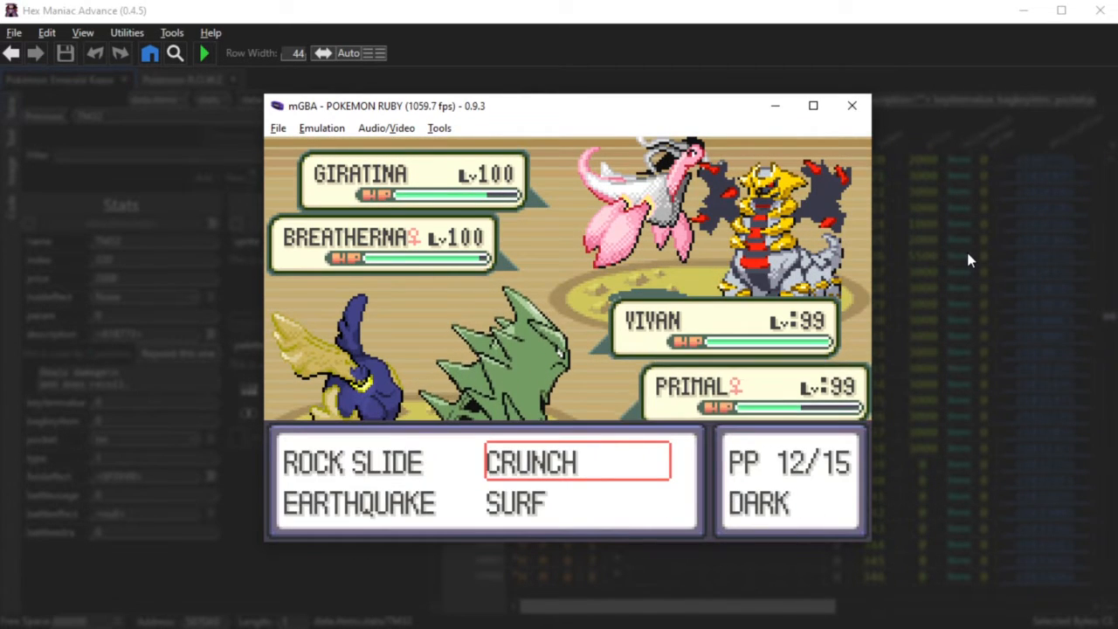
{"action": "key", "text": "x"}
{"action": "key", "text": "x"}
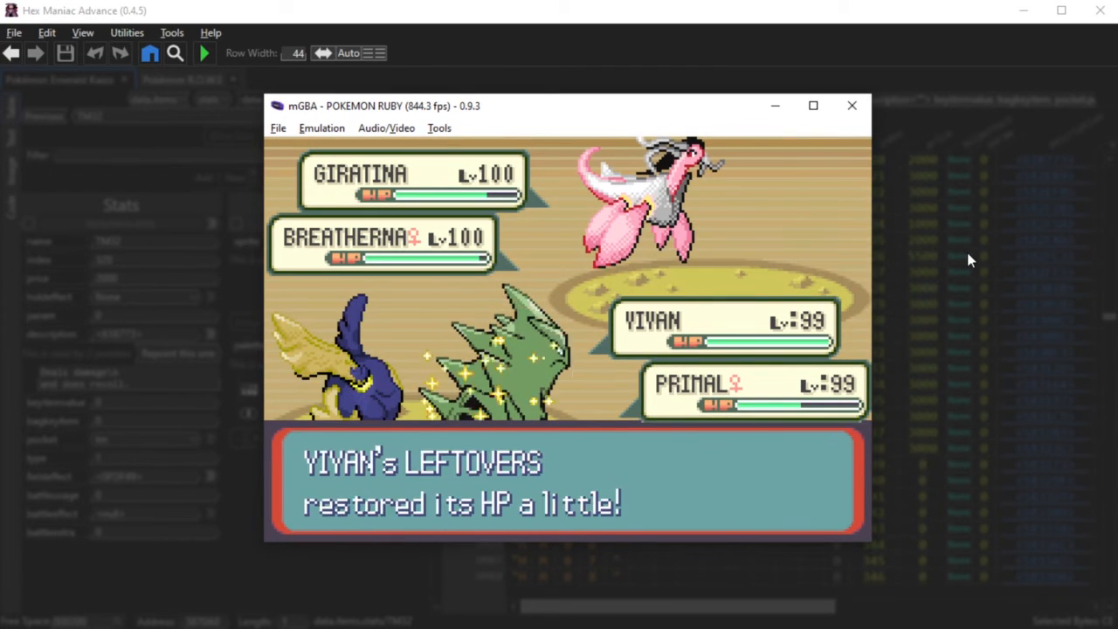
Have YIYAN use RECOVER and PRIMAL use ROCK SLIDE, fast-forwarding to the next move selection.
{"action": "key", "text": "x"}
{"action": "key", "text": "x"}
{"action": "key", "text": "x"}
{"action": "key", "text": "Left"}
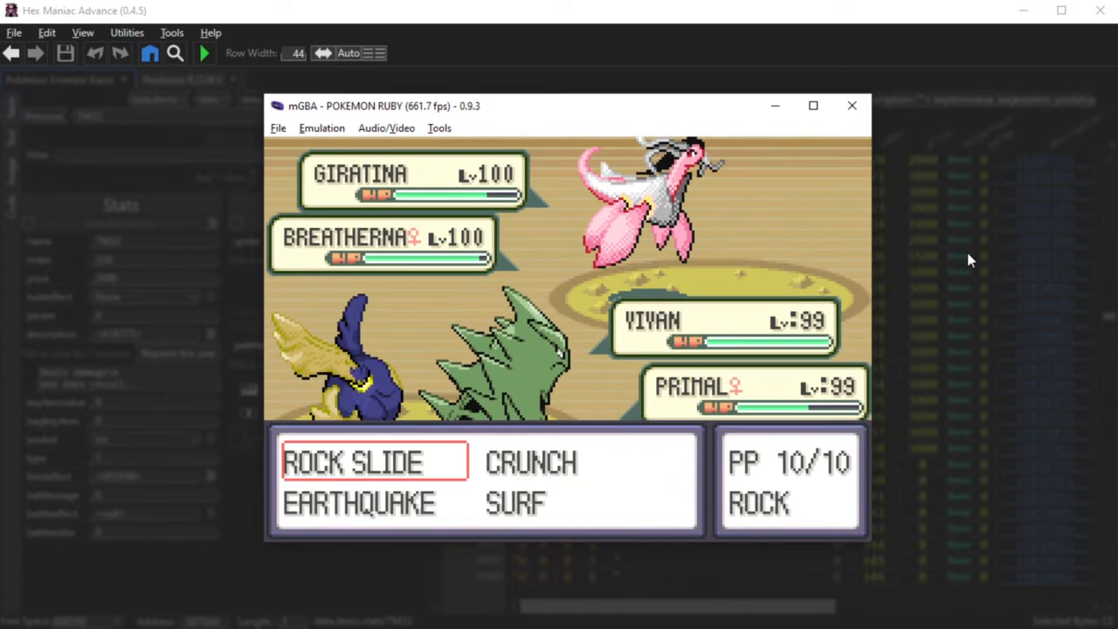
{"action": "key", "text": "x"}
{"action": "key", "text": "Tab"}
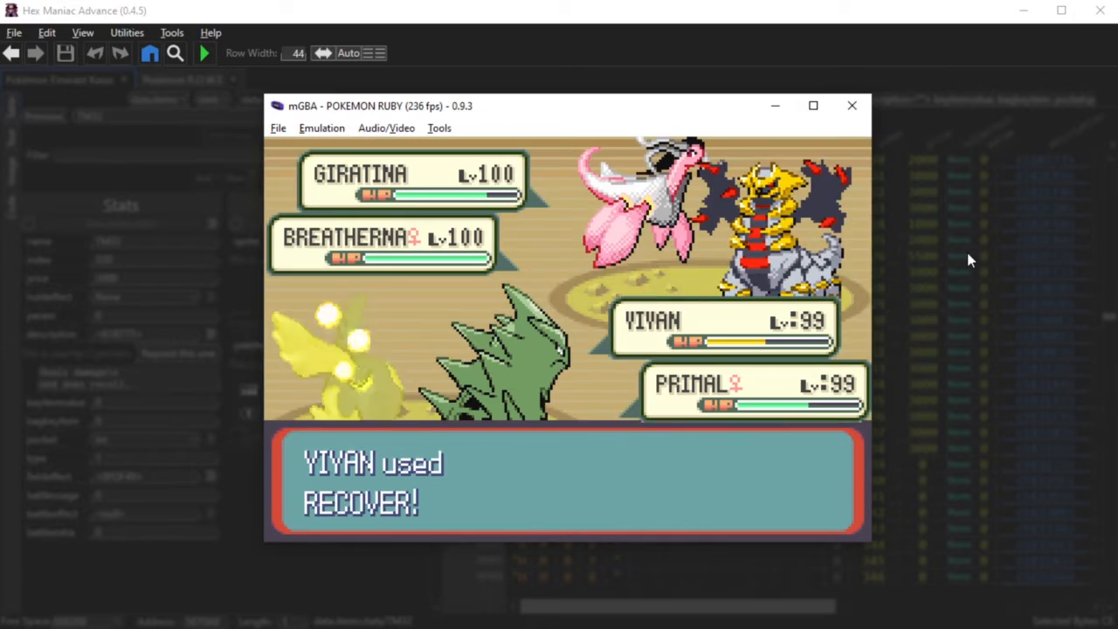
{"action": "key", "text": "x"}
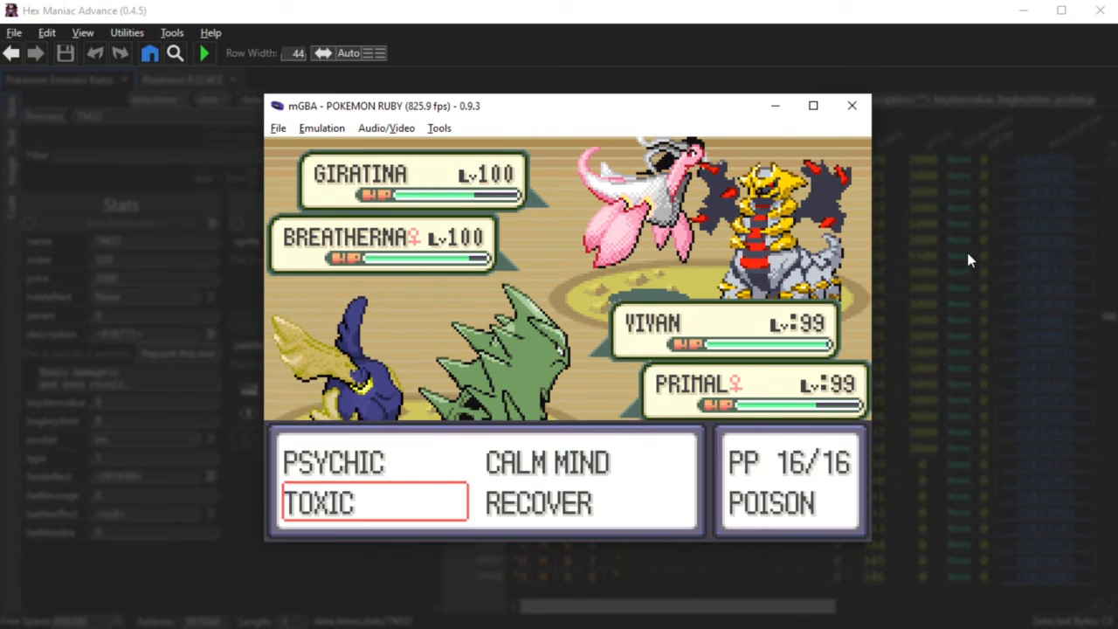
Have YIYAN use TOXIC on an opposing Pokémon.
{"action": "key", "text": "x"}
{"action": "key", "text": "x"}
{"action": "key", "text": "x"}
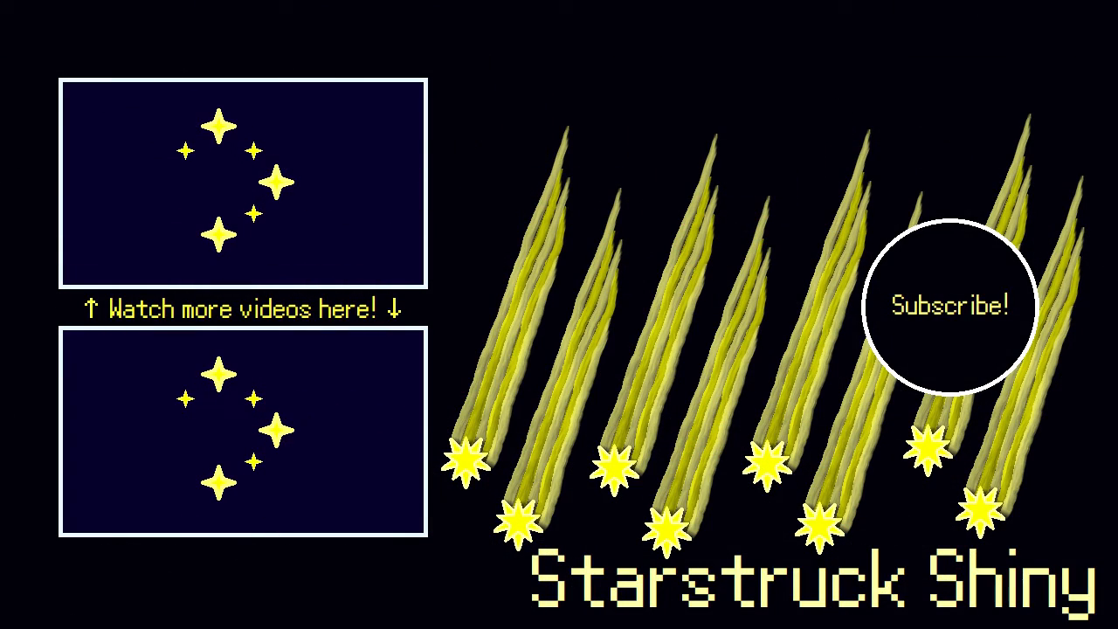